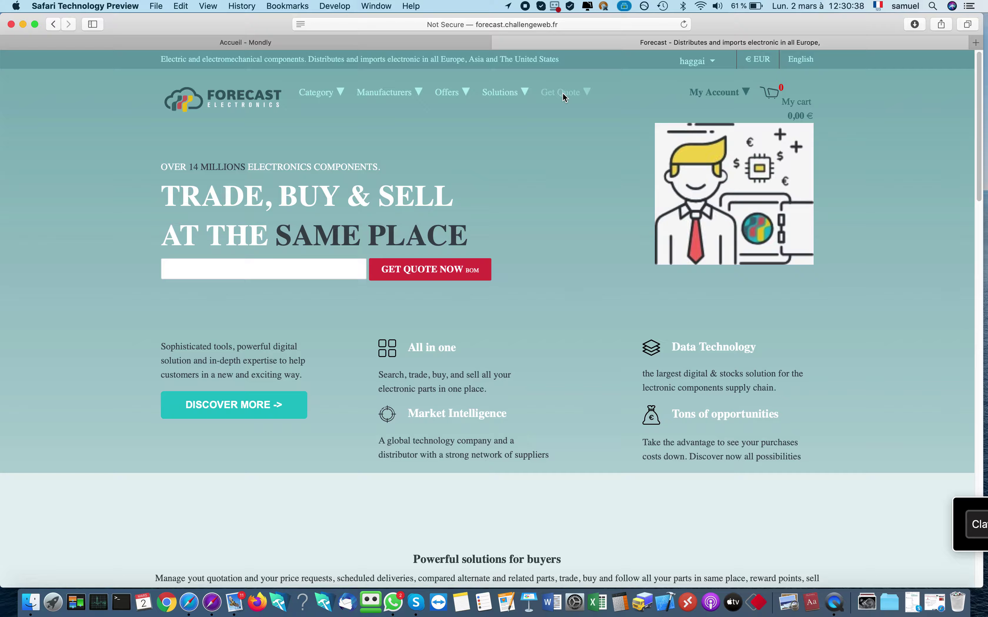
# Open the Get quote now - BOM page from the top navigation bar
pyautogui.click(563, 96)
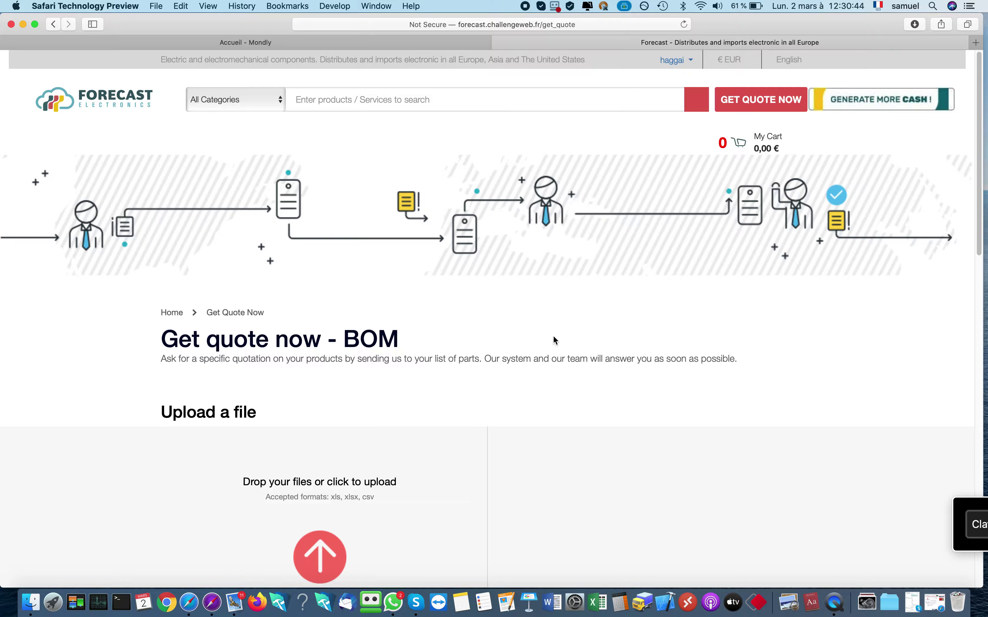
# Upload products.xlsx from the Downloads folder as the parts list
pyautogui.scroll(-5, 553, 337)
pyautogui.scroll(5, 552, 338)
pyautogui.click(315, 560)
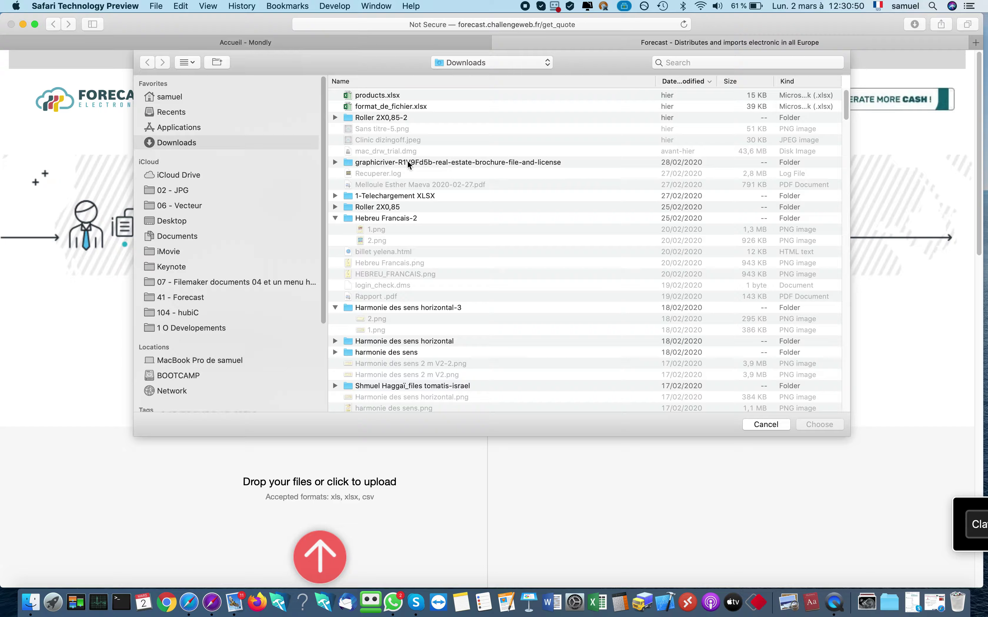
pyautogui.click(373, 97)
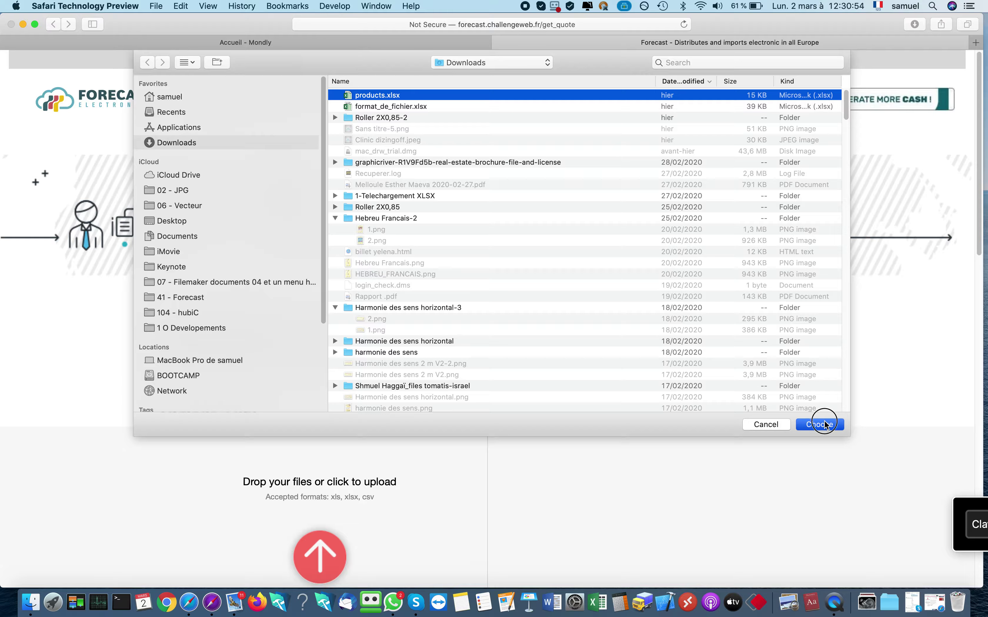
pyautogui.click(820, 424)
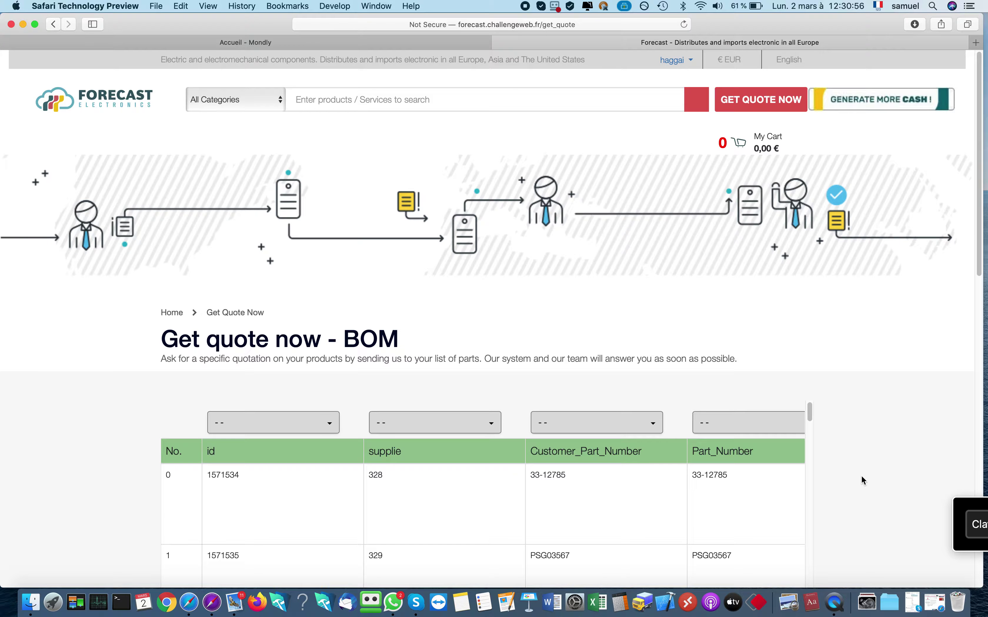
pyautogui.scroll(-5, 863, 476)
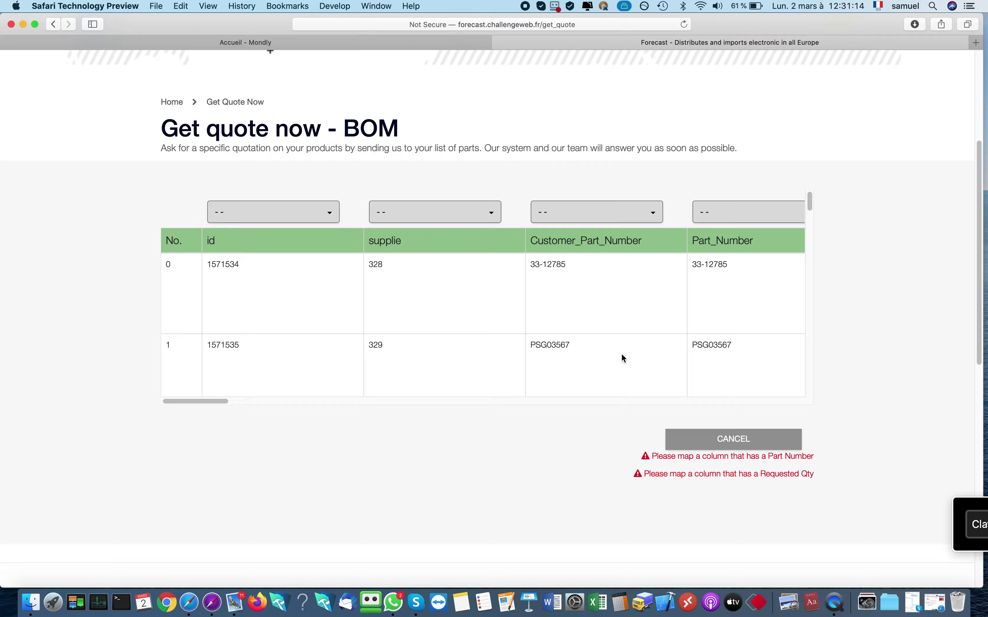
# Map the Part_Number column to Part Number and leave the description column unmapped
pyautogui.click(732, 216)
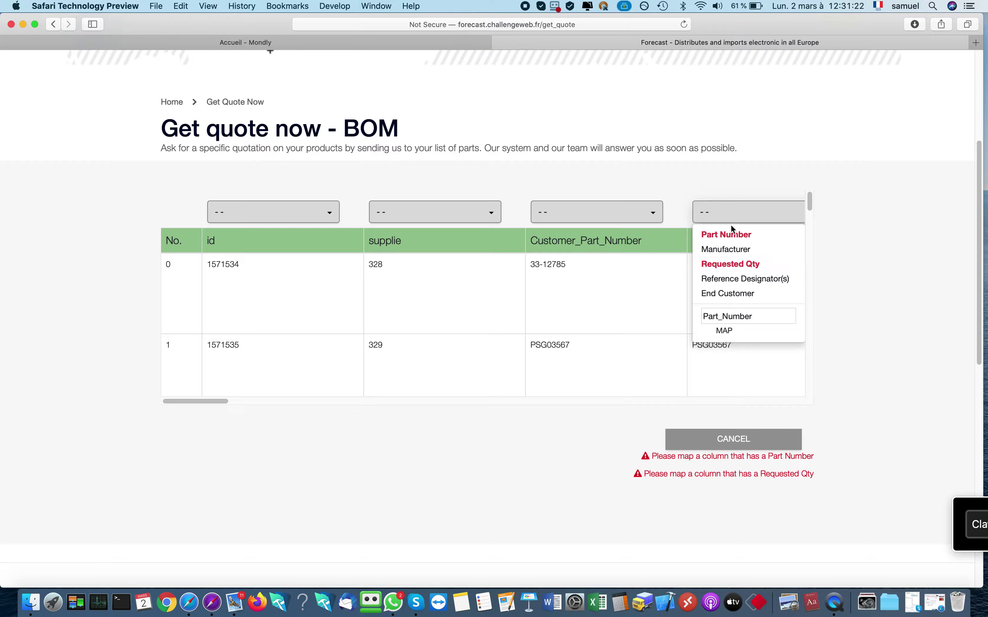
pyautogui.click(732, 234)
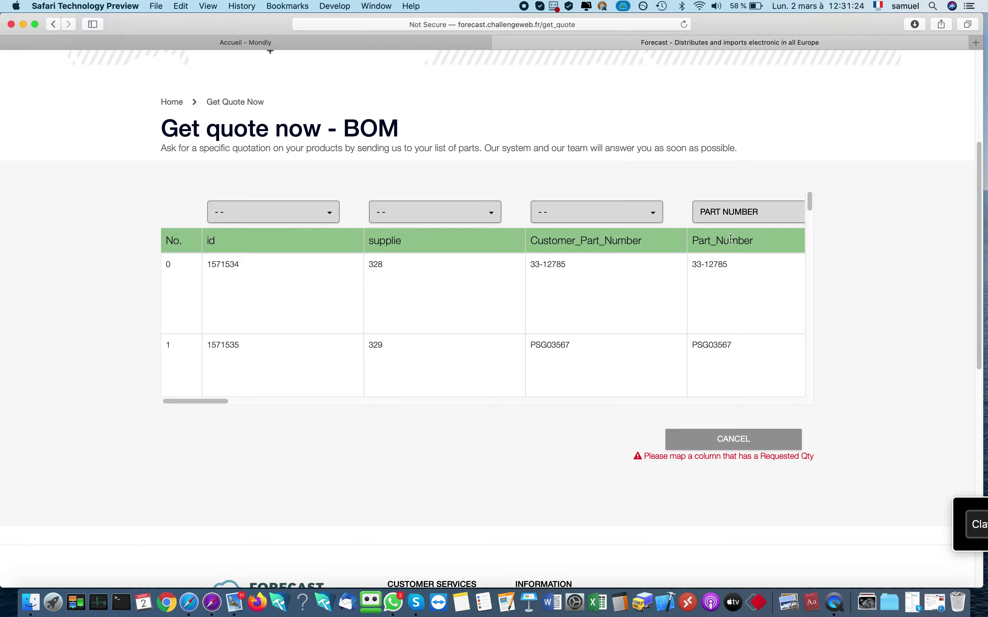
pyautogui.hscroll(10, 666, 262)
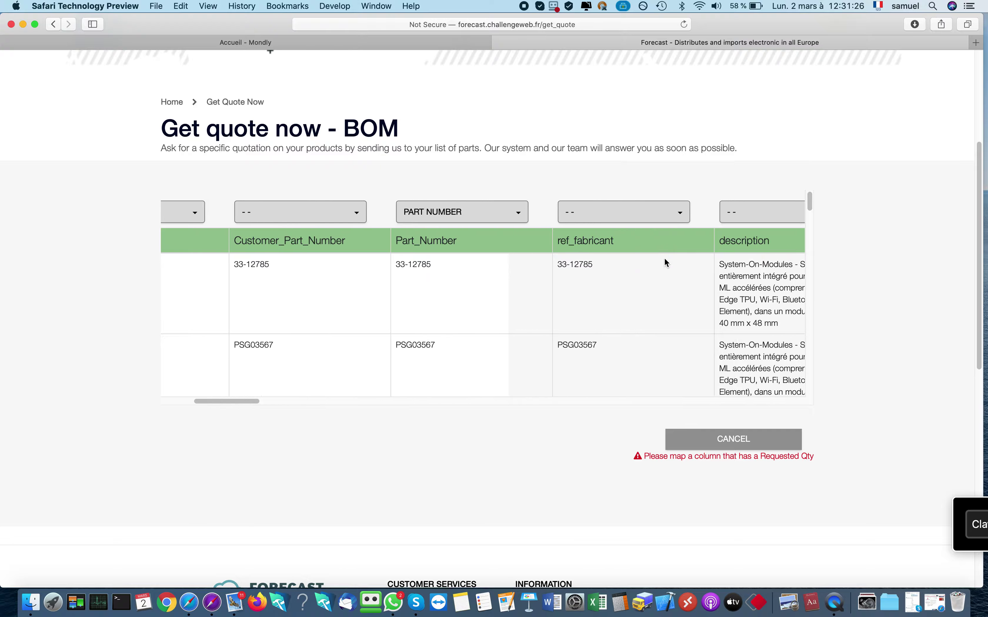
pyautogui.hscroll(2, 665, 262)
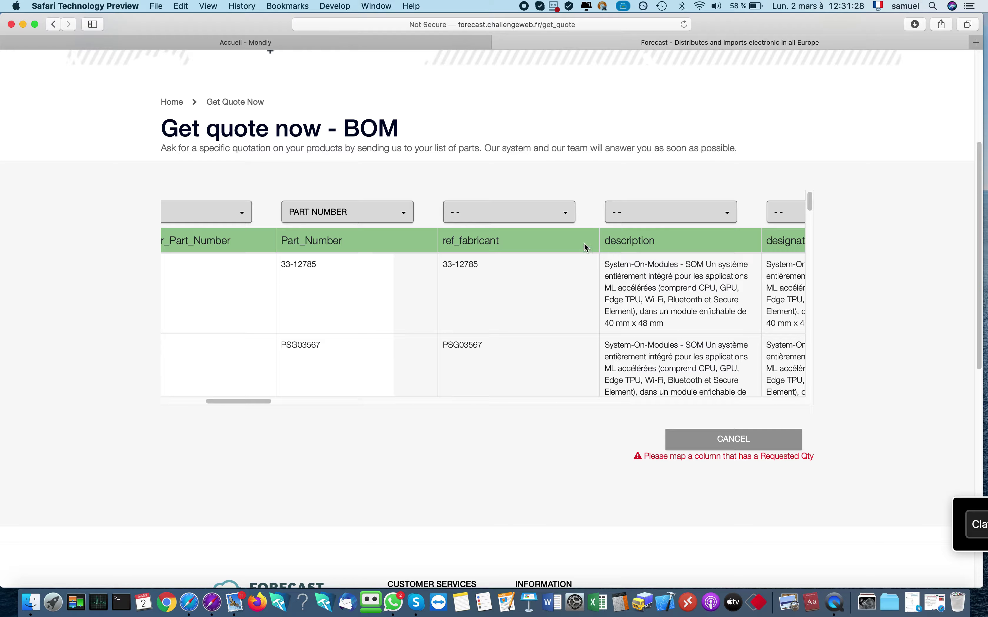
pyautogui.click(698, 215)
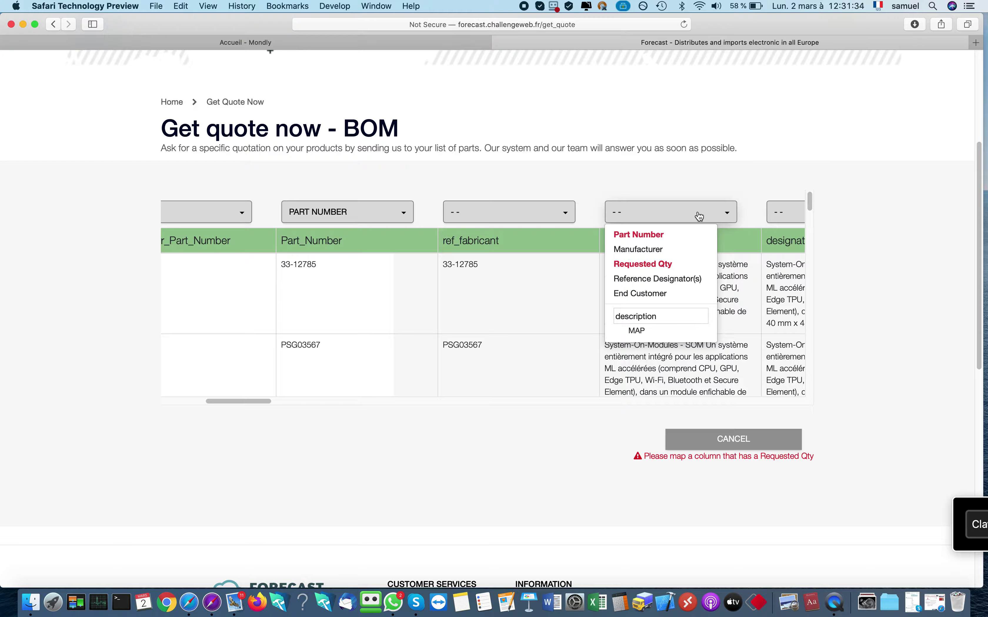
pyautogui.click(699, 217)
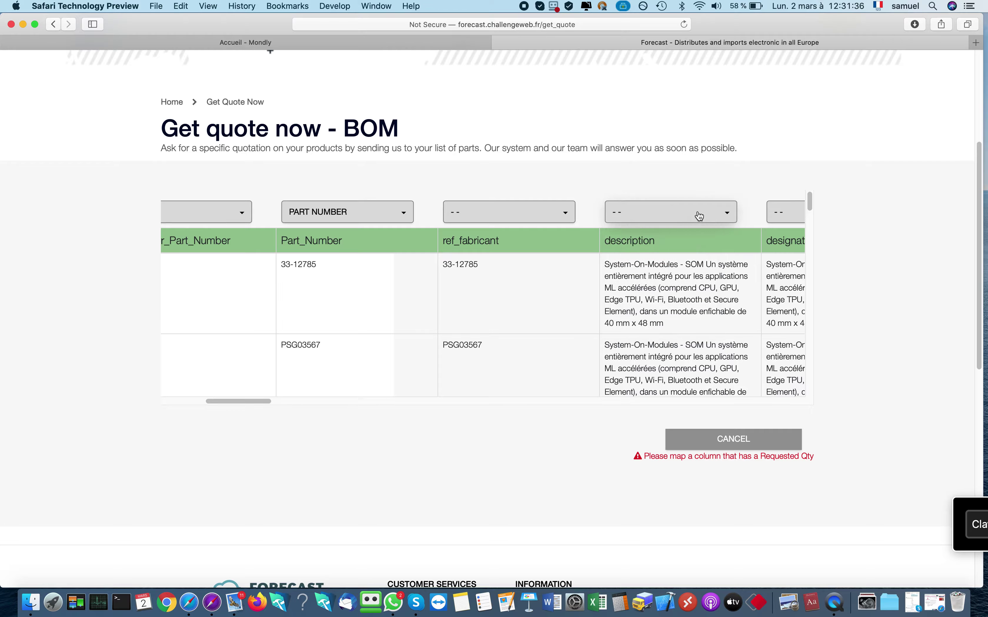
# Map the quantity column to Requested Qty and distributeur to Manufacturer
pyautogui.hscroll(4, 626, 304)
pyautogui.hscroll(15, 627, 305)
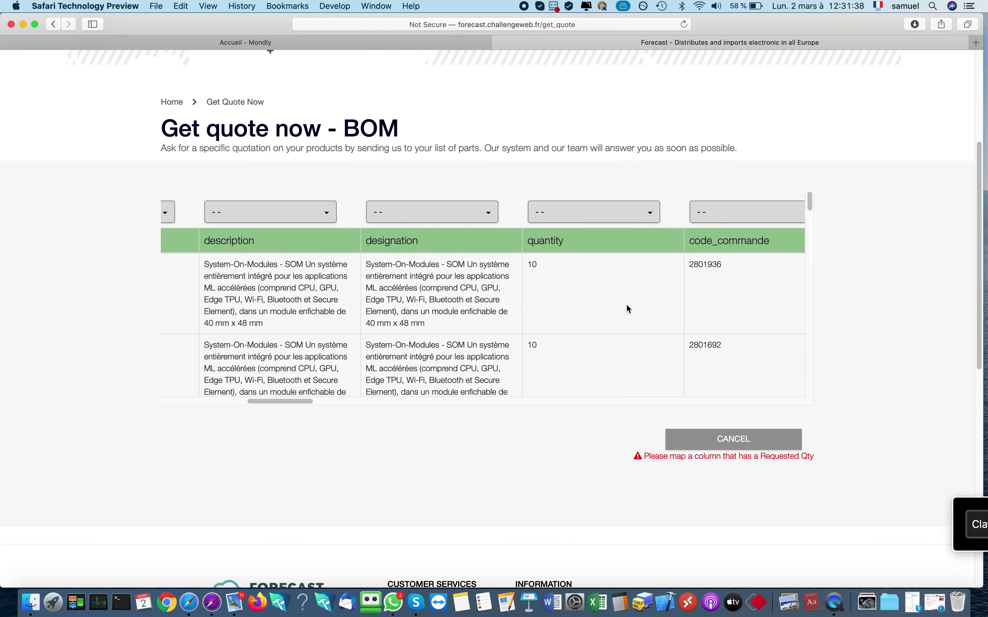
pyautogui.click(486, 212)
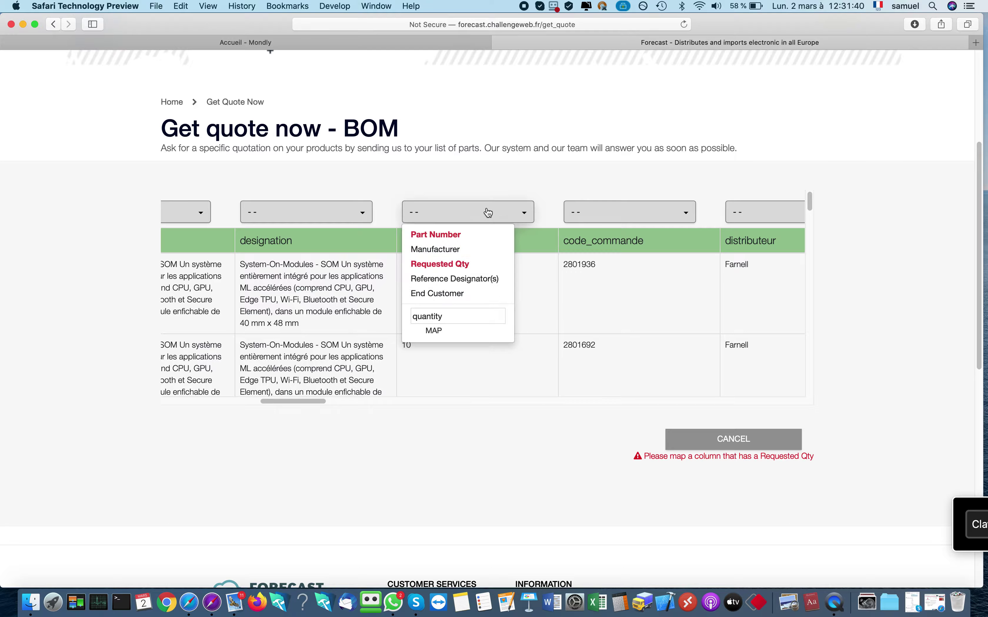
pyautogui.click(462, 264)
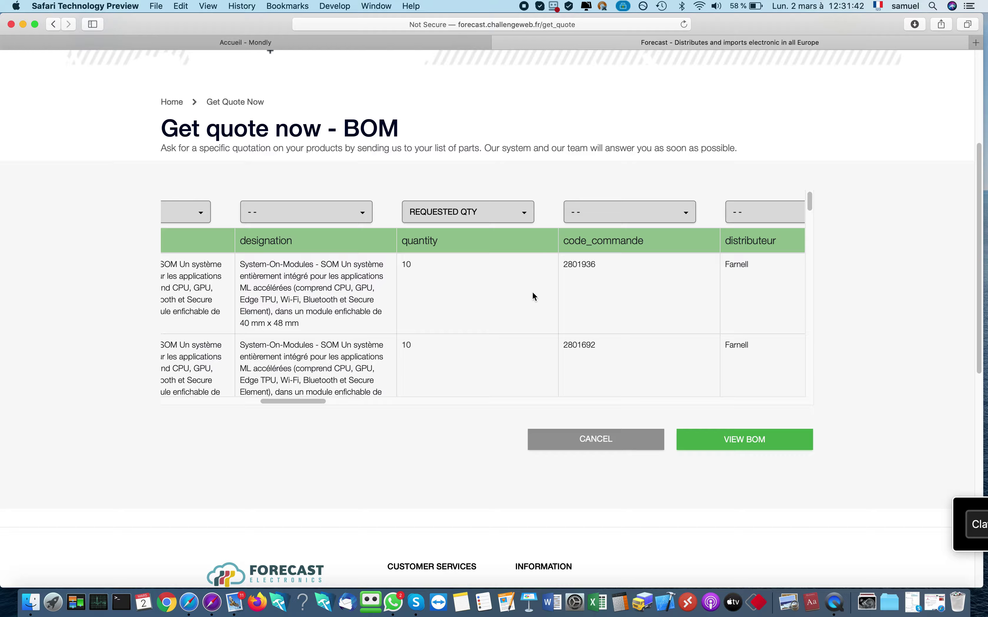
pyautogui.hscroll(7, 505, 296)
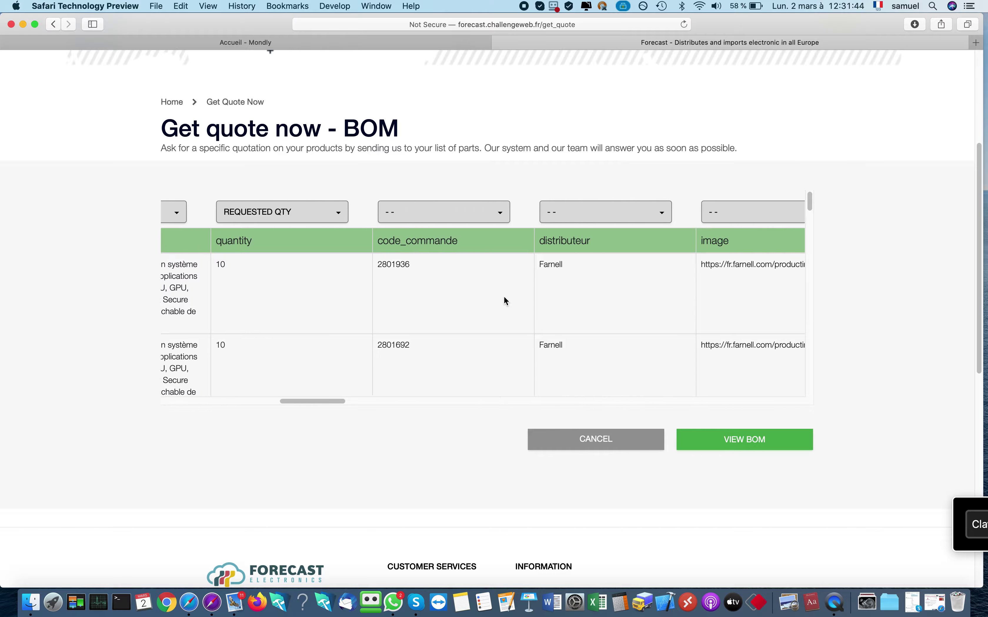
pyautogui.click(618, 221)
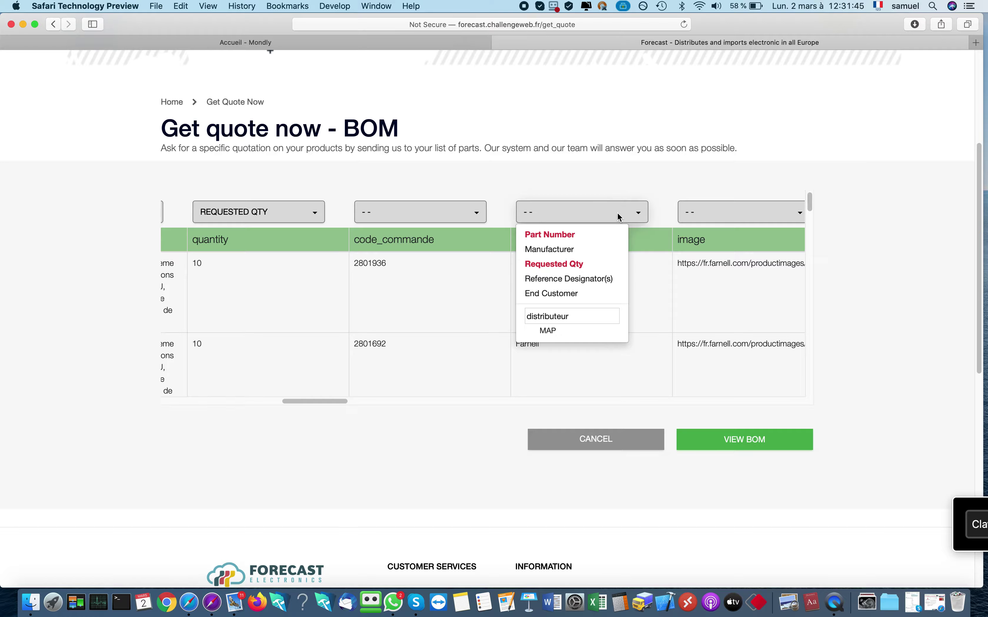
pyautogui.click(557, 250)
pyautogui.hscroll(-20, 589, 293)
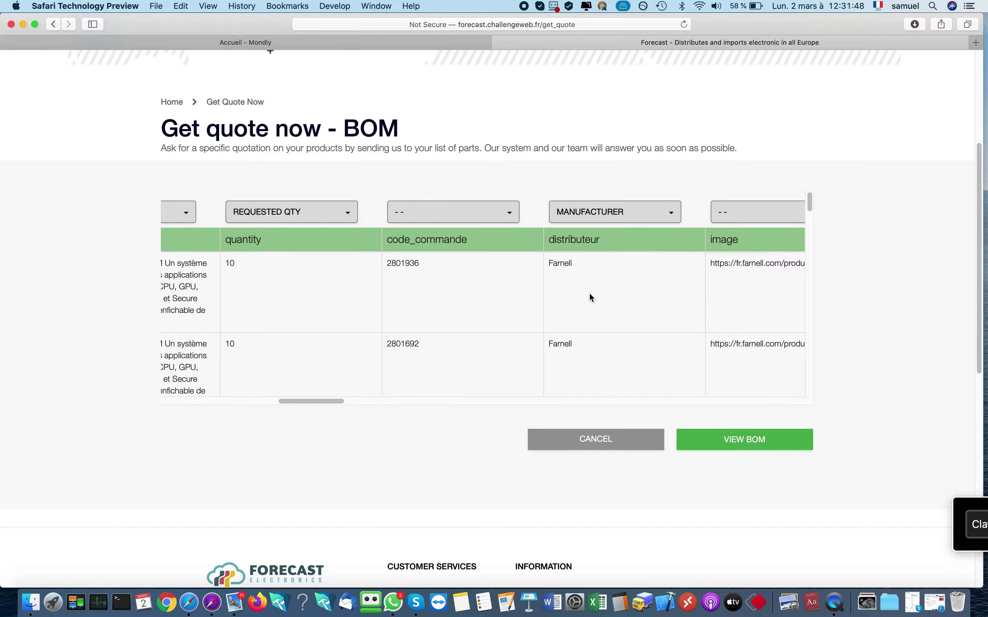
pyautogui.hscroll(-4, 590, 293)
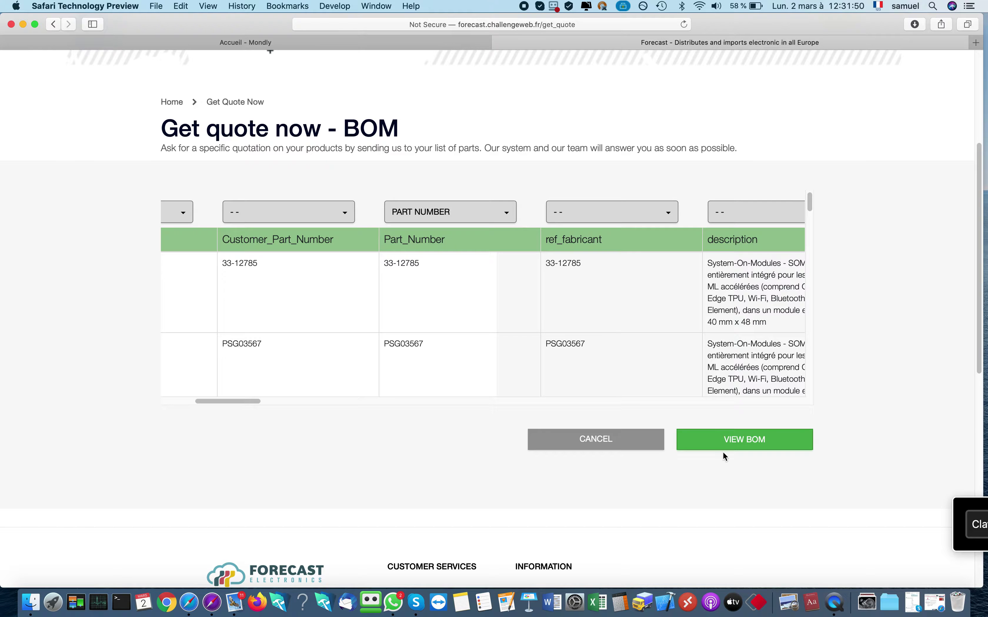
# Generate the priced BOM quote and check the Total row for the 25 parts at 46 937,20 €
pyautogui.click(743, 445)
pyautogui.click(749, 448)
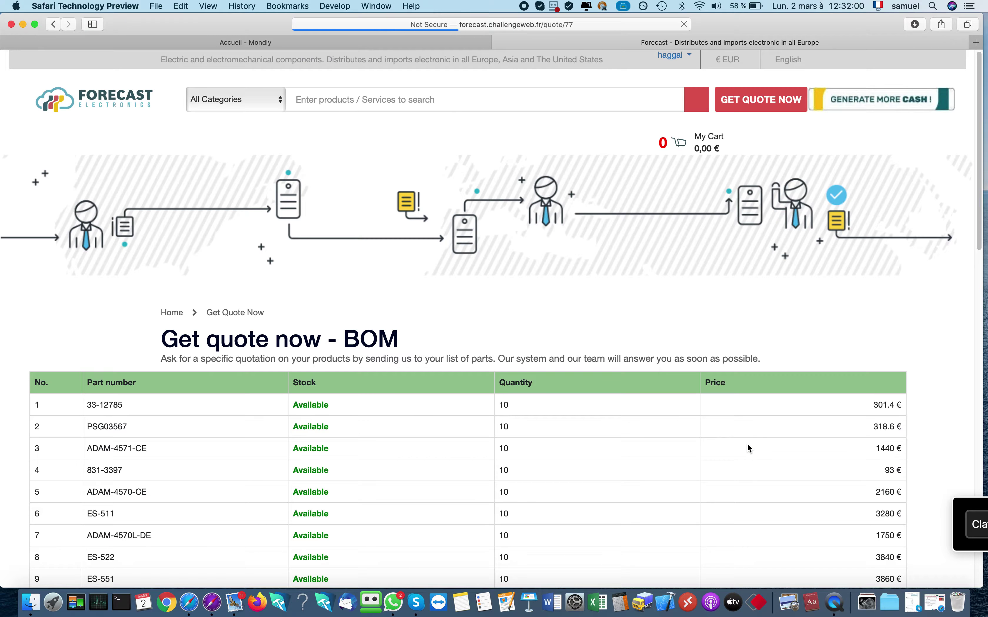
pyautogui.scroll(-10, 737, 477)
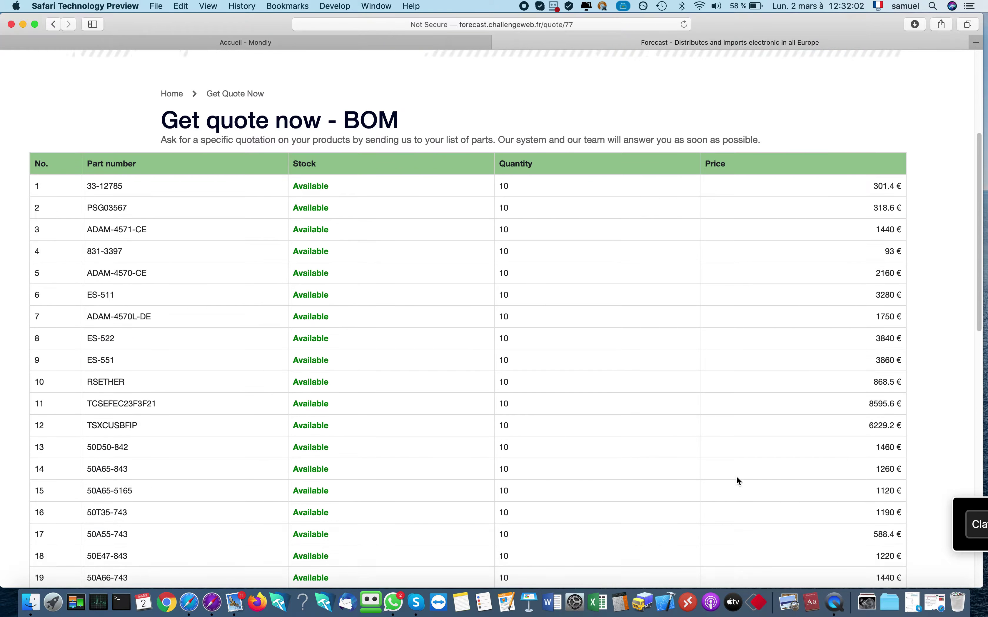
pyautogui.scroll(-7, 740, 481)
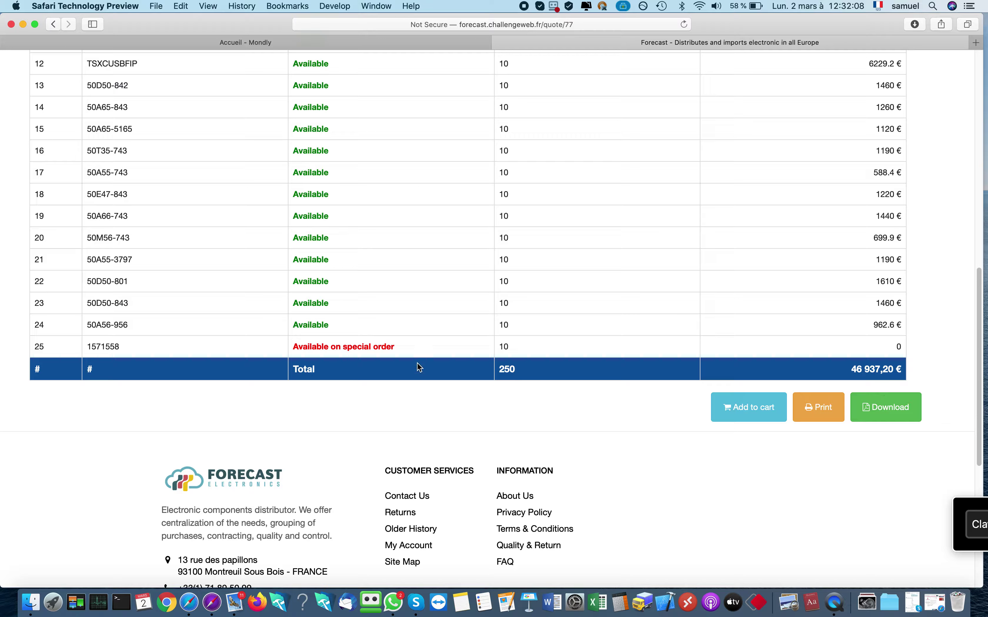
pyautogui.moveTo(121, 348); pyautogui.dragTo(77, 346)
# Add all quoted parts to the cart and show the mini-cart totalling 46 937,20 €
pyautogui.click(749, 414)
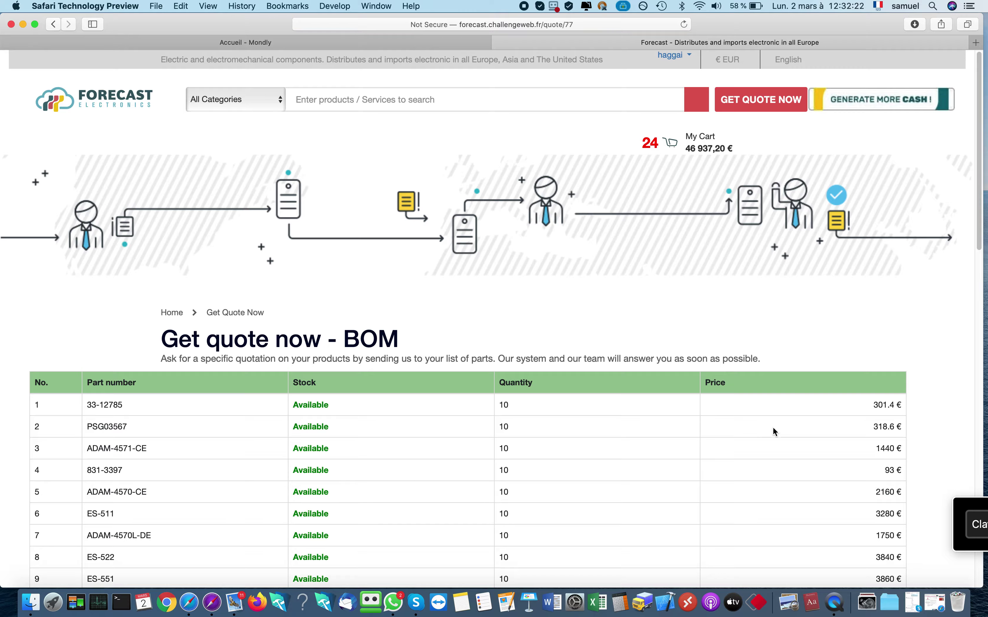
pyautogui.scroll(-13, 771, 448)
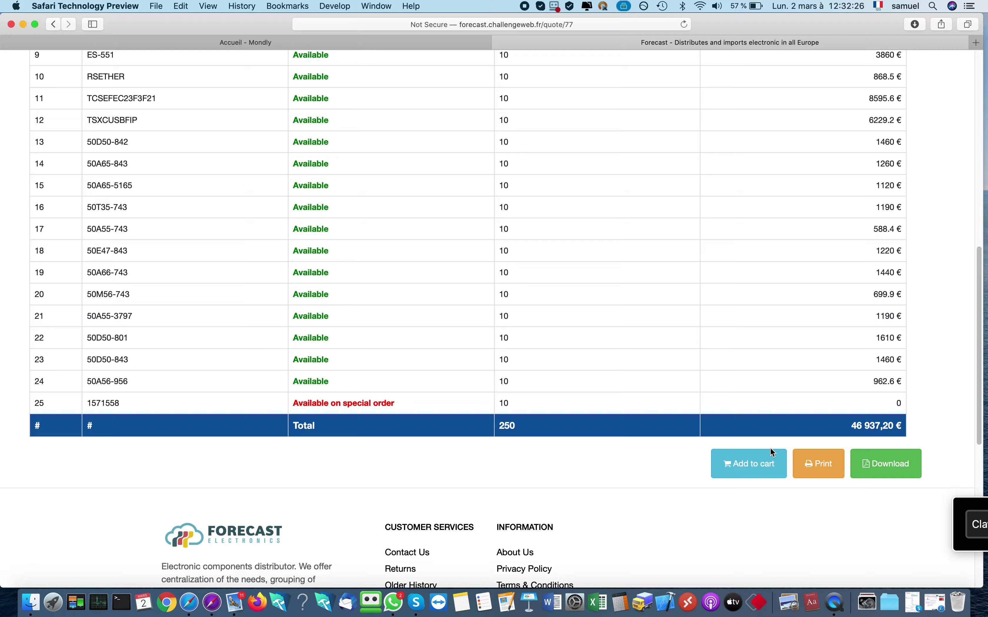
pyautogui.scroll(13, 772, 451)
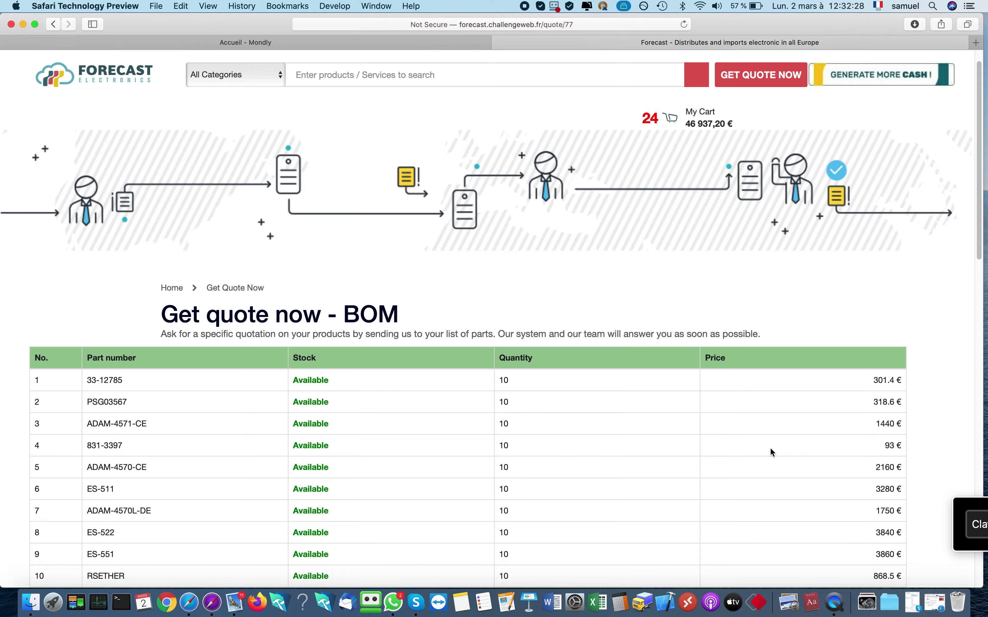
pyautogui.moveTo(697, 110)
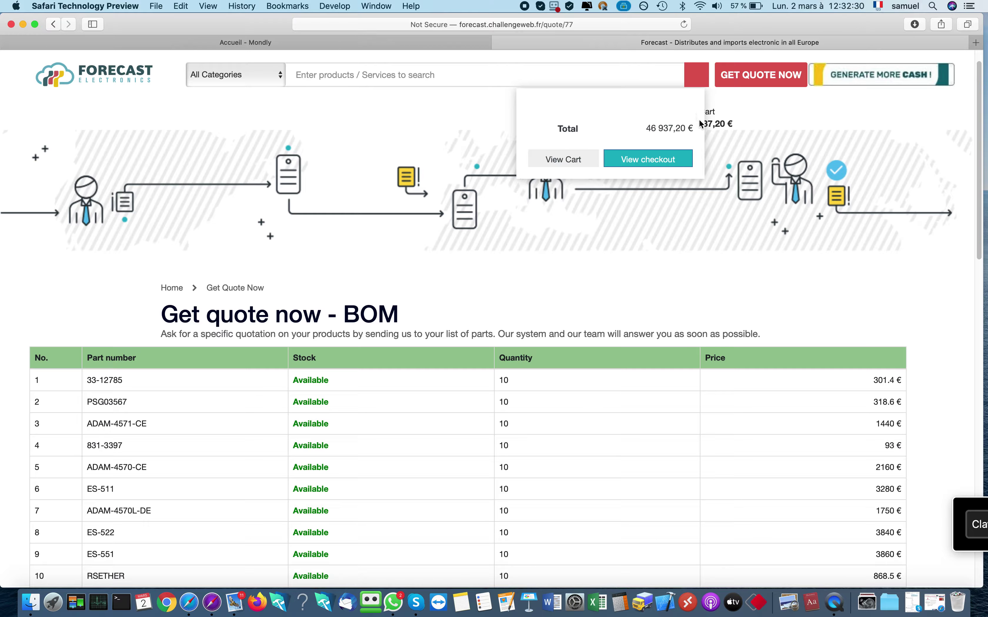
# On the cart page, set line quantities to 100 and 200, and ADAM-4571-CE to 300
pyautogui.click(564, 163)
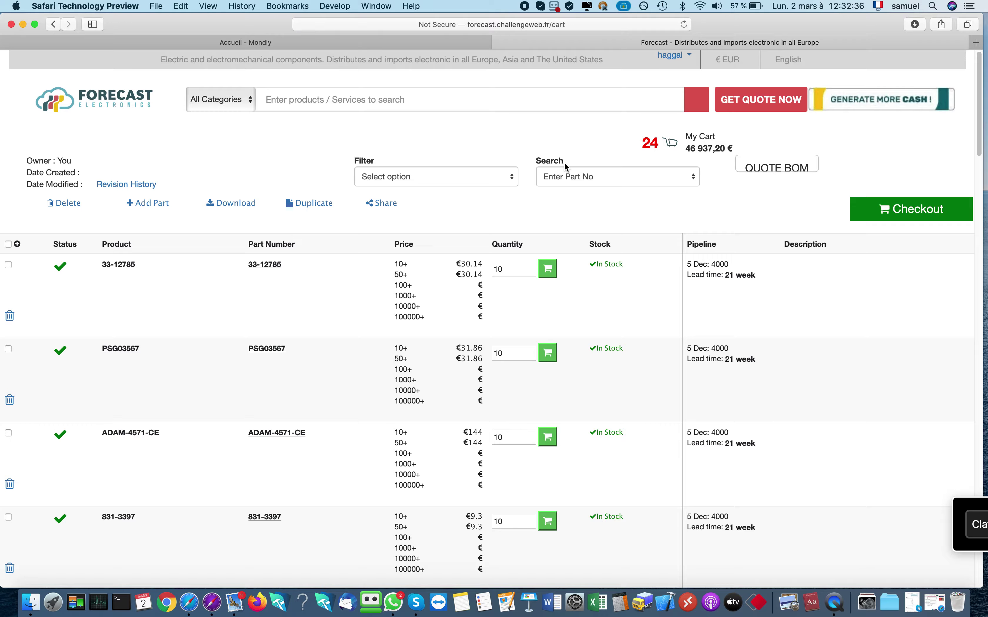
pyautogui.click(519, 273)
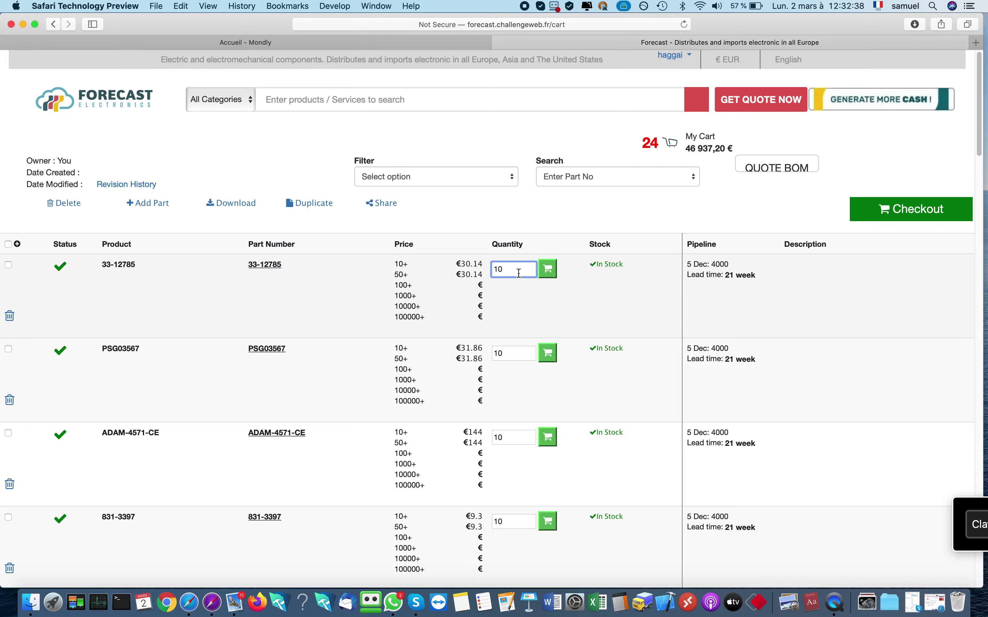
pyautogui.write('0')
pyautogui.doubleClick(511, 353)
pyautogui.write('200')
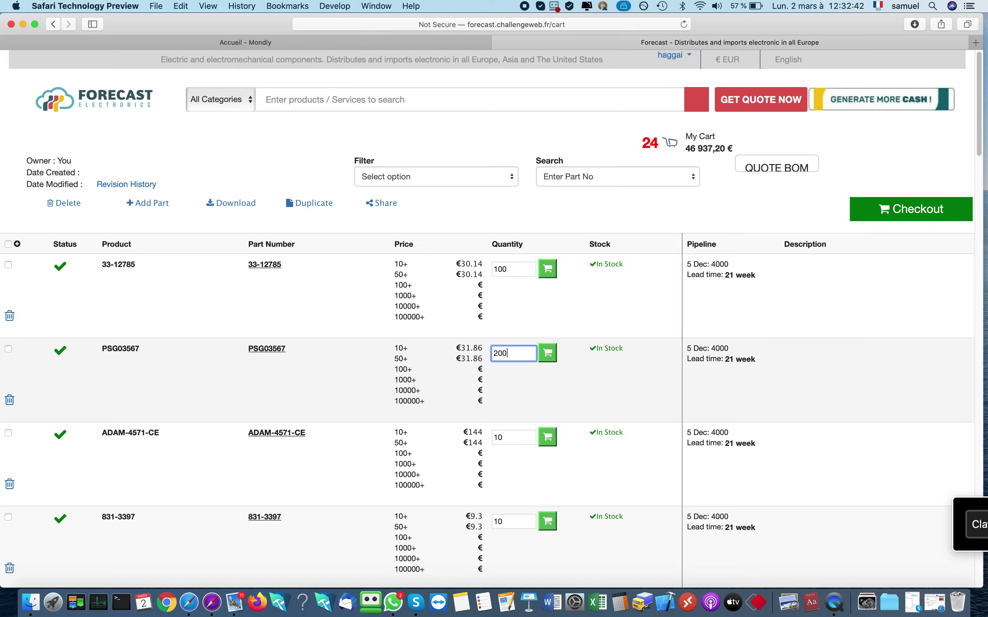
pyautogui.click(512, 436)
pyautogui.write('300')
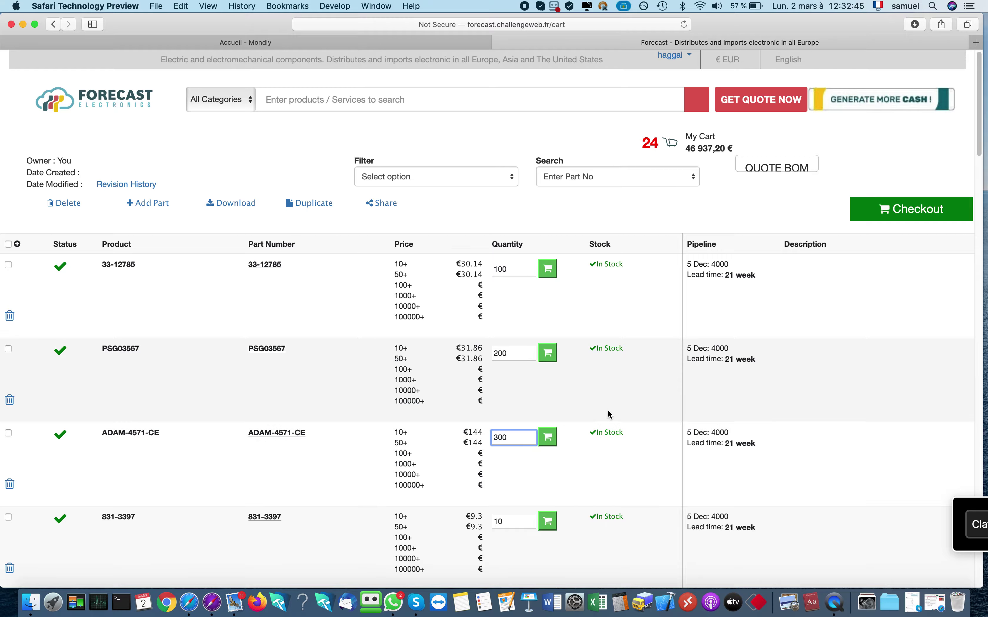
pyautogui.scroll(-20, 608, 410)
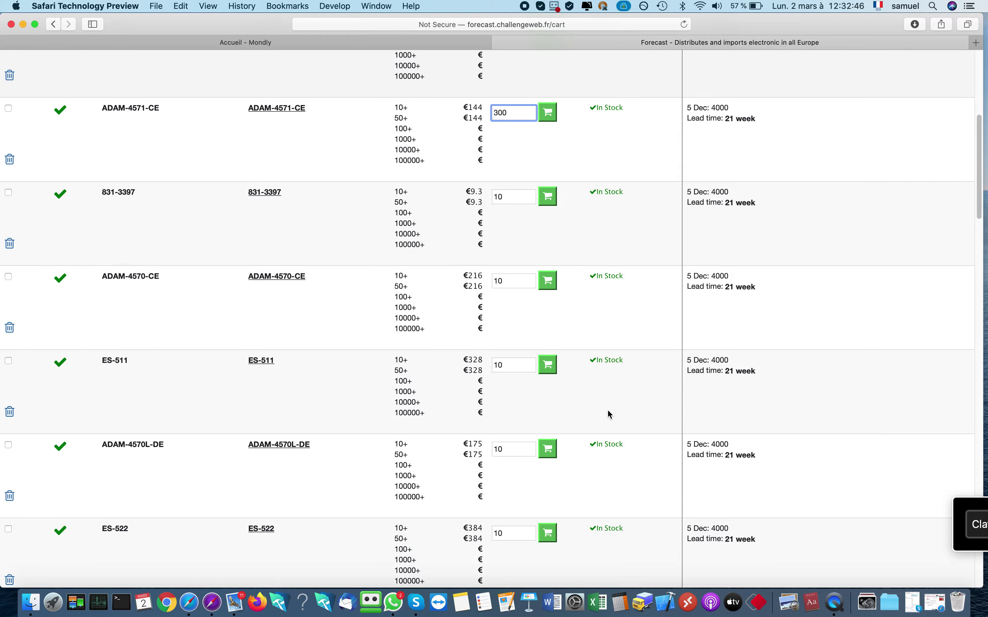
pyautogui.scroll(-5, 607, 410)
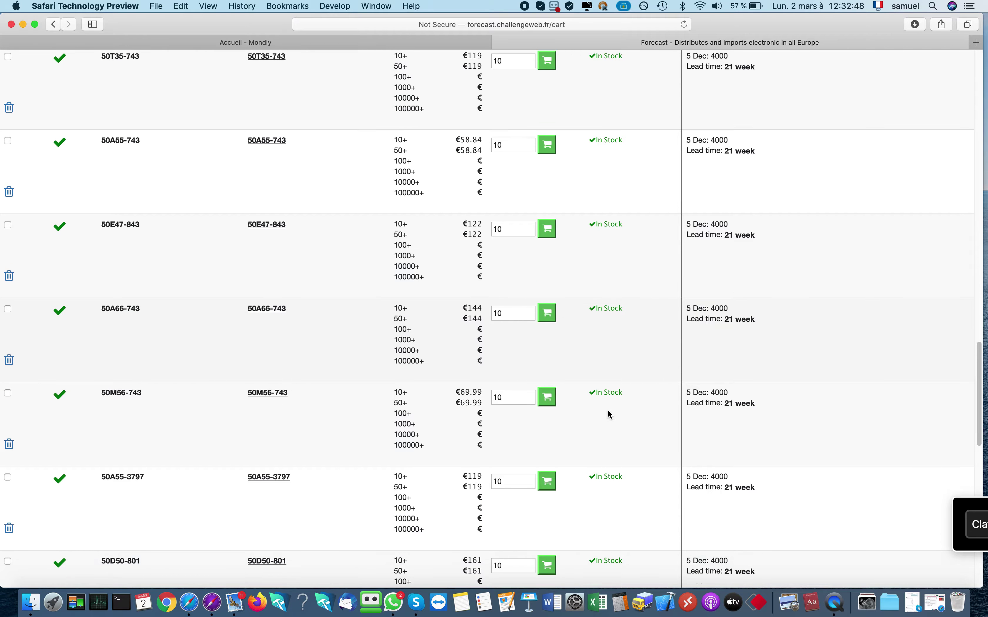
pyautogui.scroll(20, 608, 410)
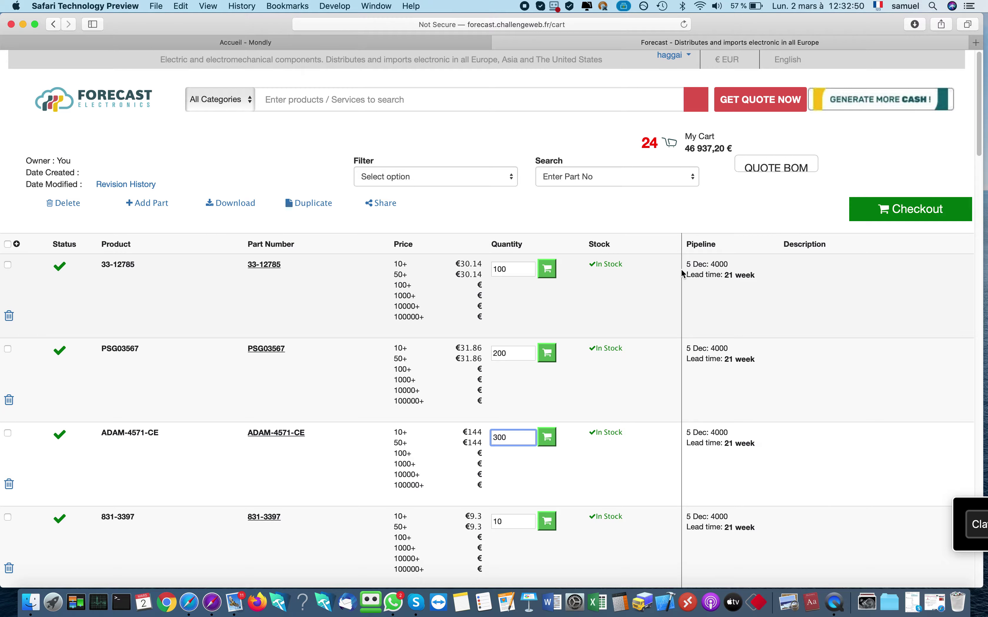
pyautogui.click(601, 214)
# Proceed to checkout and review the order Total
pyautogui.click(906, 209)
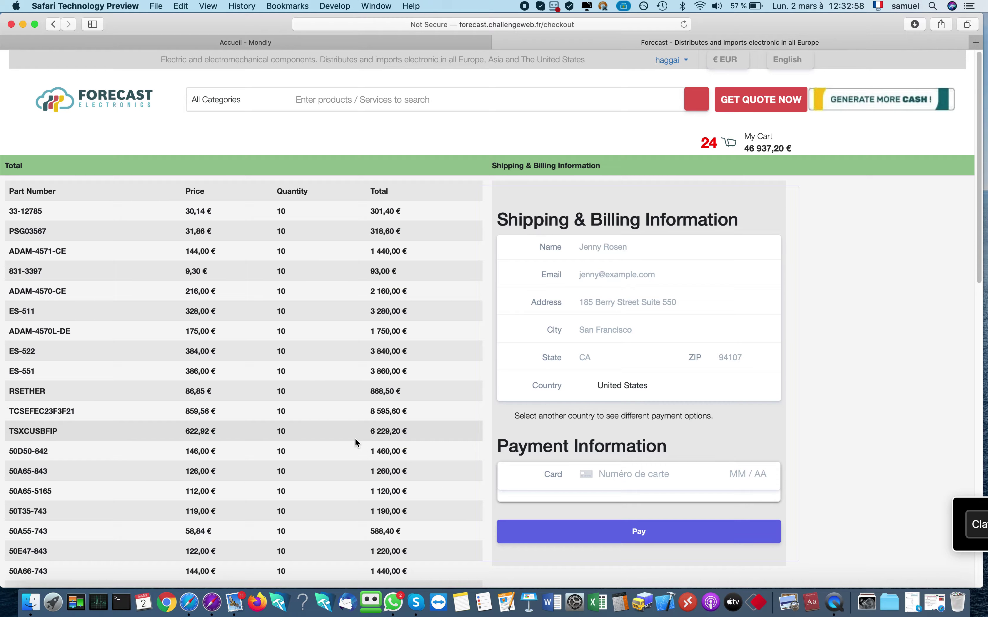
pyautogui.scroll(-15, 355, 438)
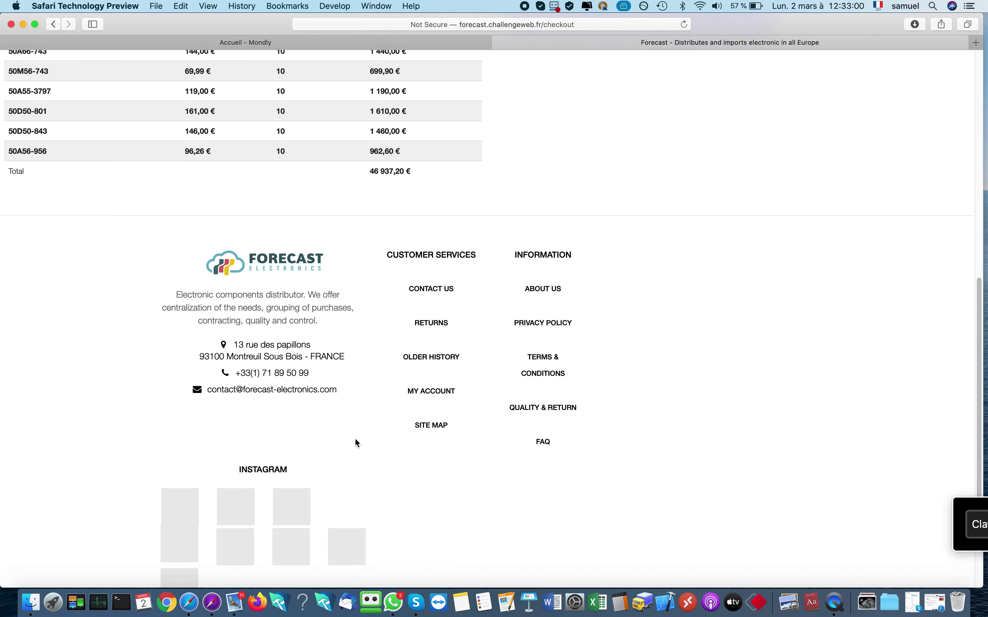
pyautogui.scroll(1, 355, 439)
pyautogui.tripleClick(371, 188)
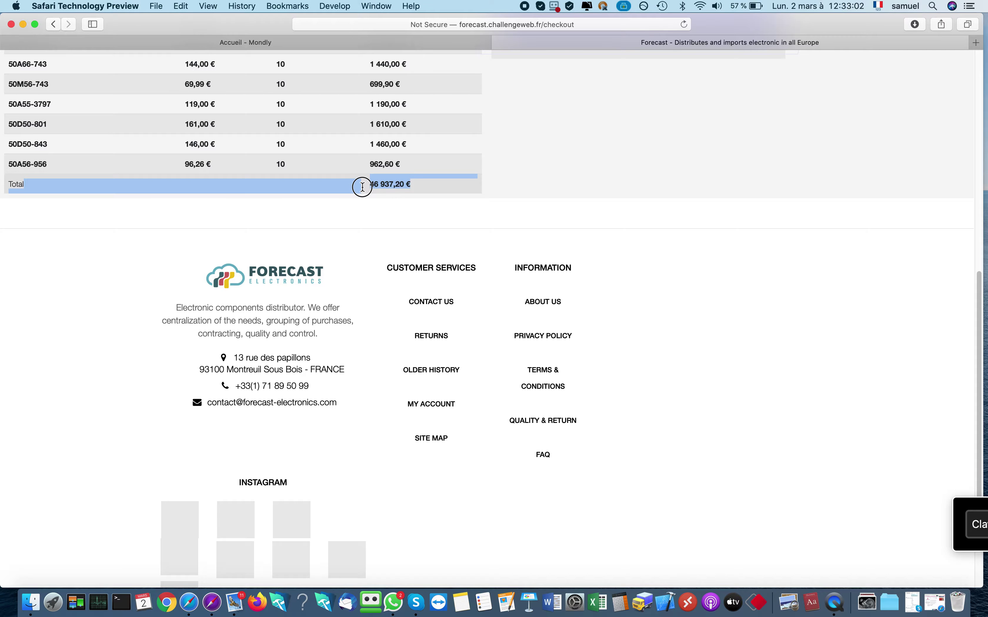
pyautogui.scroll(15, 362, 187)
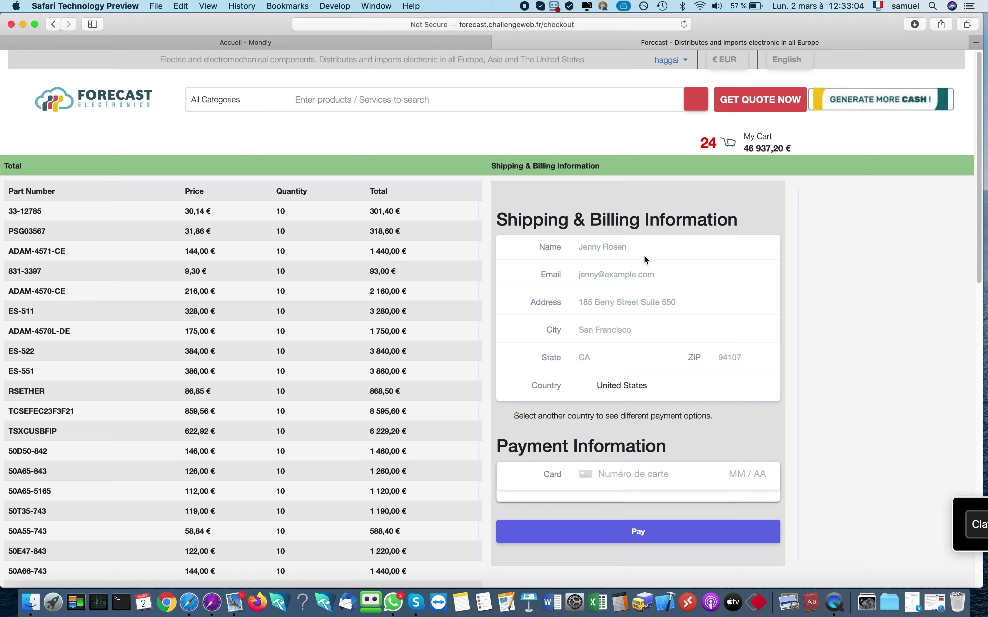
# Enter the customer's full name and e-mail address in the Shipping & Billing form
pyautogui.click(641, 248)
pyautogui.press('Tab')
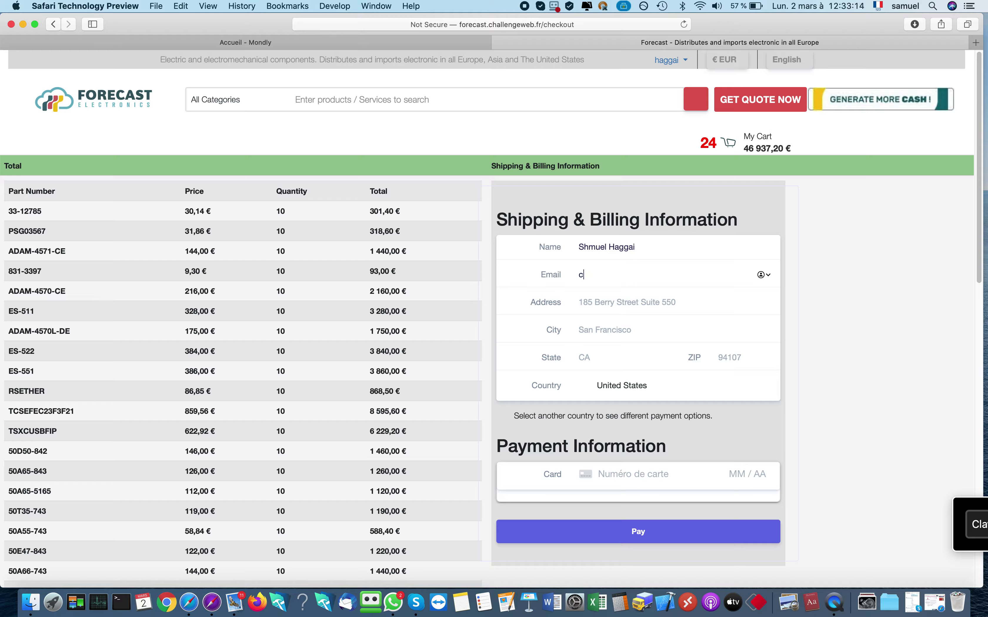
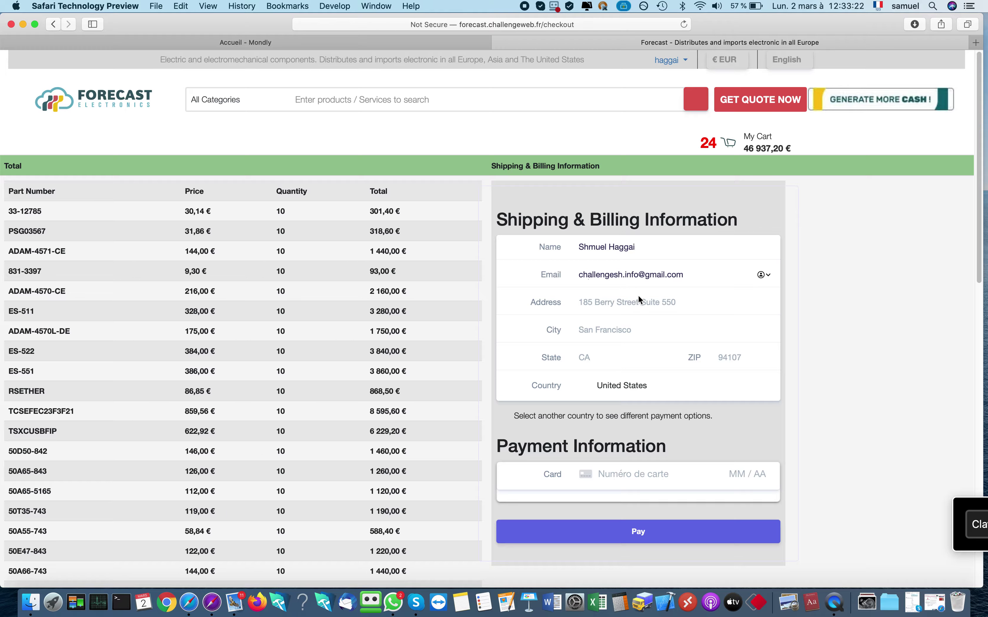
# Begin entering the customer's street address
pyautogui.click(707, 273)
pyautogui.click(623, 303)
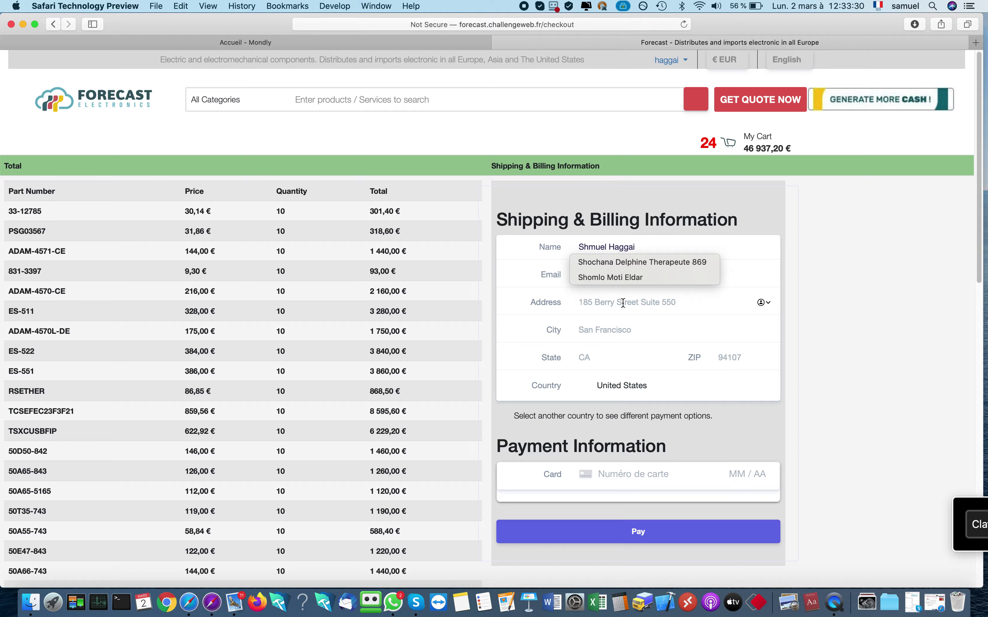
pyautogui.write('2 R')
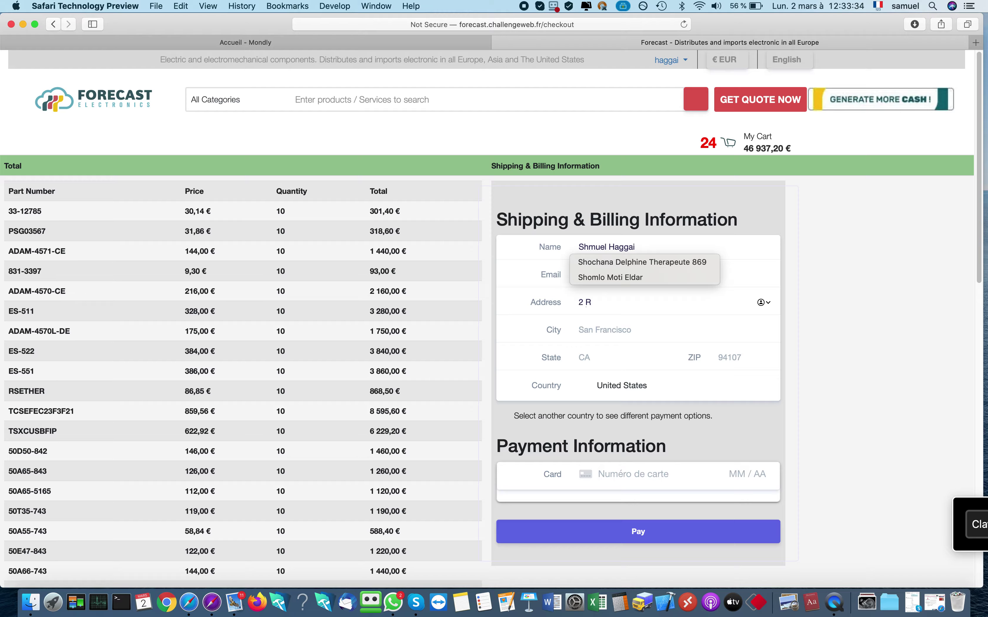
pyautogui.write('u')
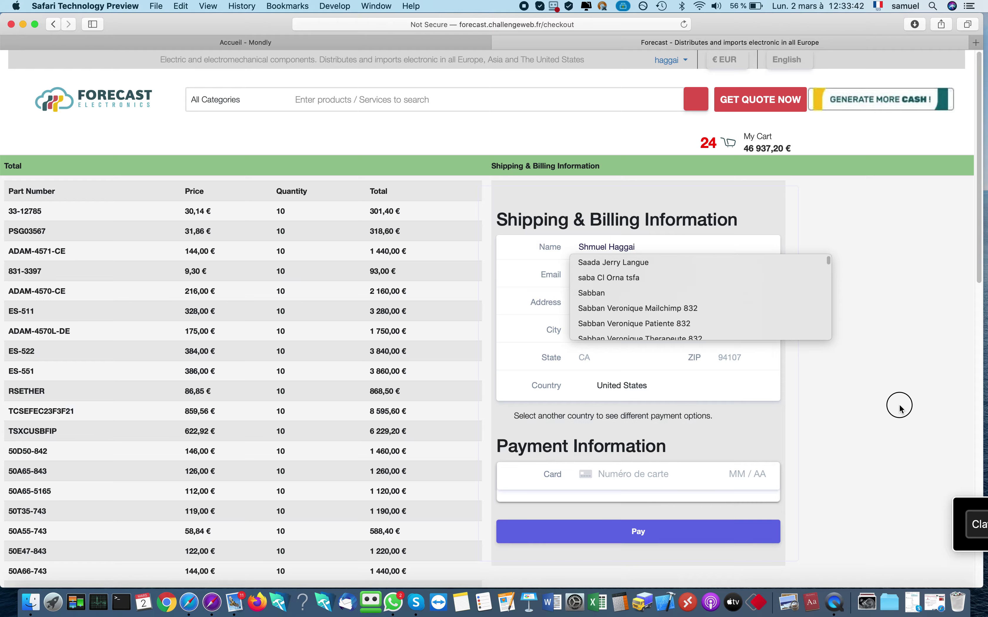
pyautogui.scroll(-1, 898, 402)
# Fill in the customer's city, state and ZIP code
pyautogui.scroll(-4, 897, 400)
pyautogui.click(605, 146)
pyautogui.write('Natanya')
pyautogui.click(602, 177)
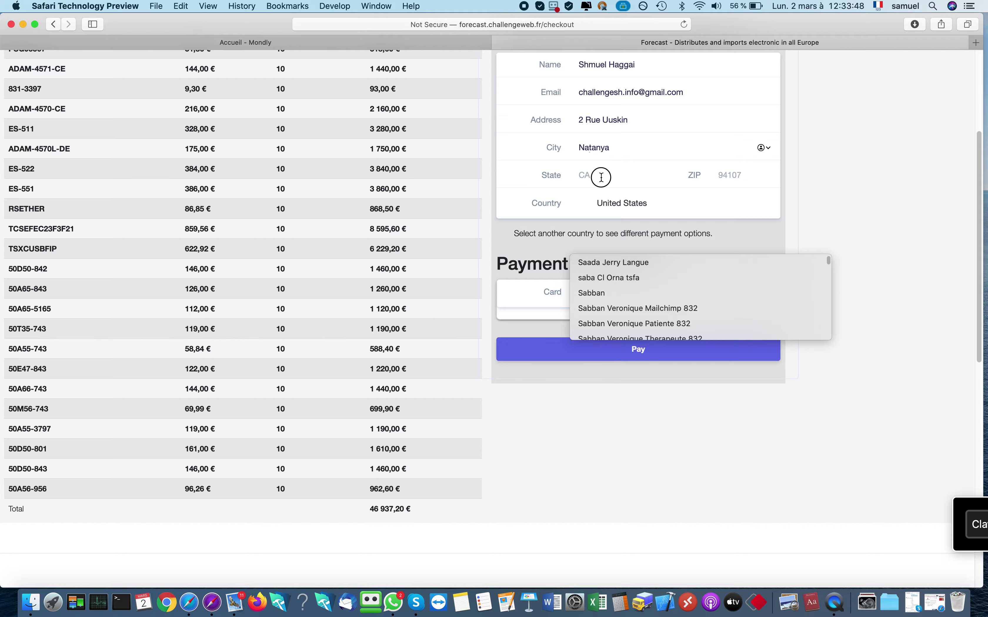
pyautogui.write('Nnord')
pyautogui.click(737, 175)
pyautogui.write('9843')
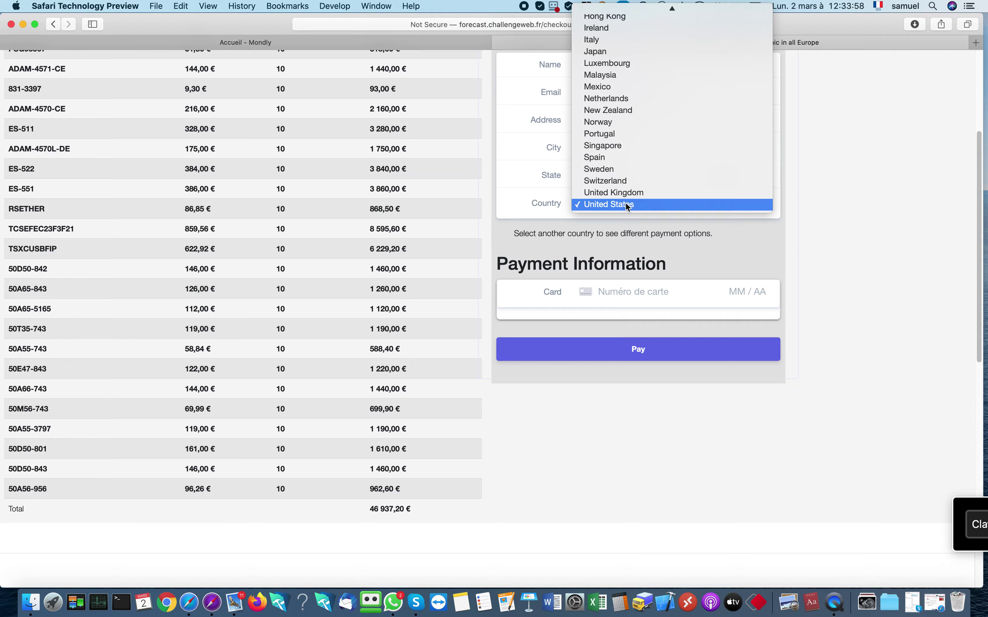
# Set the Country to France
pyautogui.press('i')
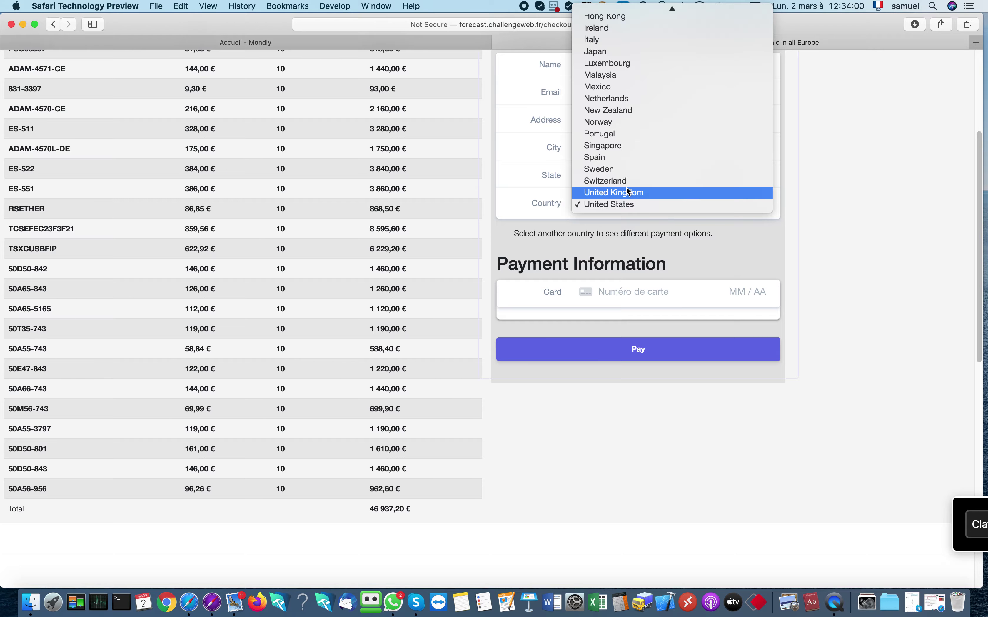
pyautogui.scroll(4, 623, 135)
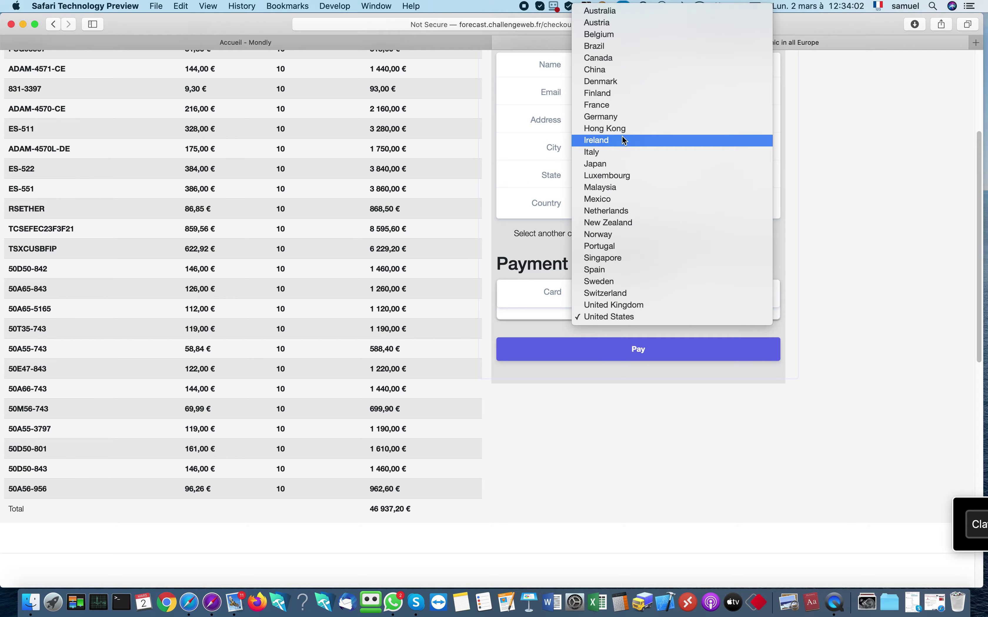
pyautogui.click(619, 104)
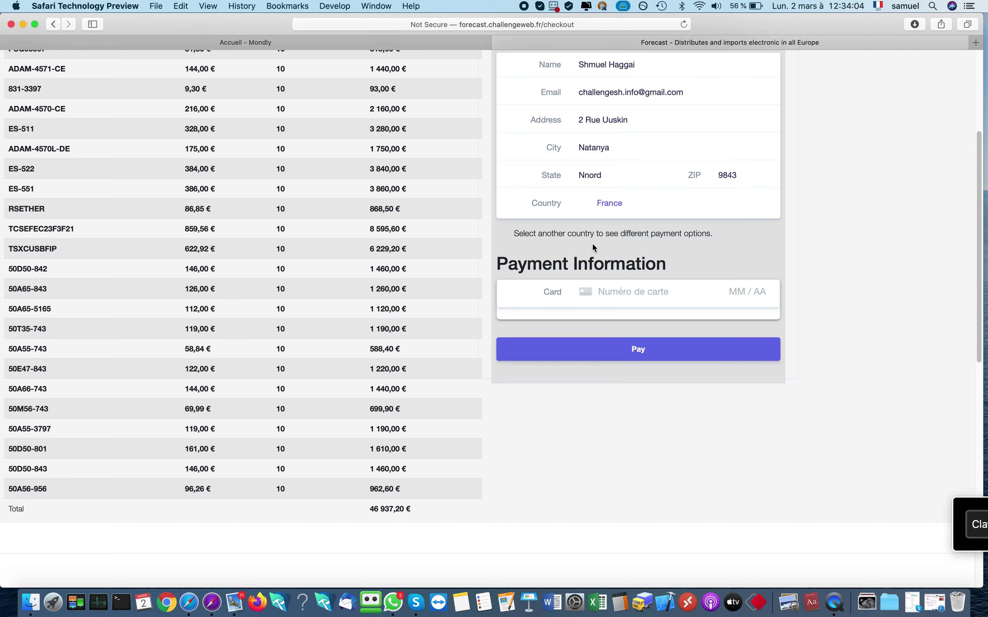
# Enter the test Visa card number, expiry 12 / 24, CVC and postal code, then pay
pyautogui.click(618, 292)
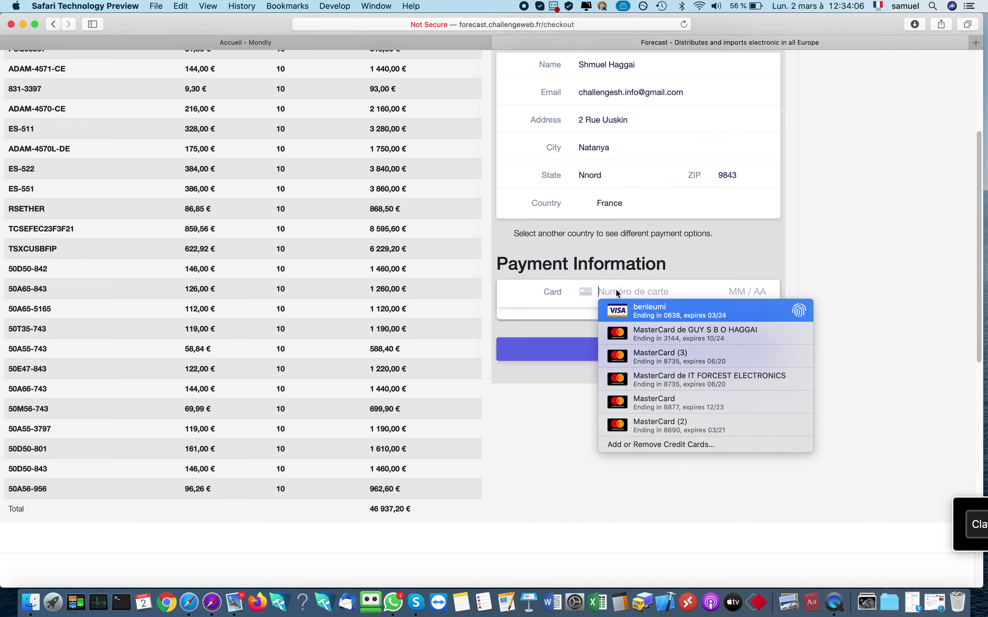
pyautogui.write('42')
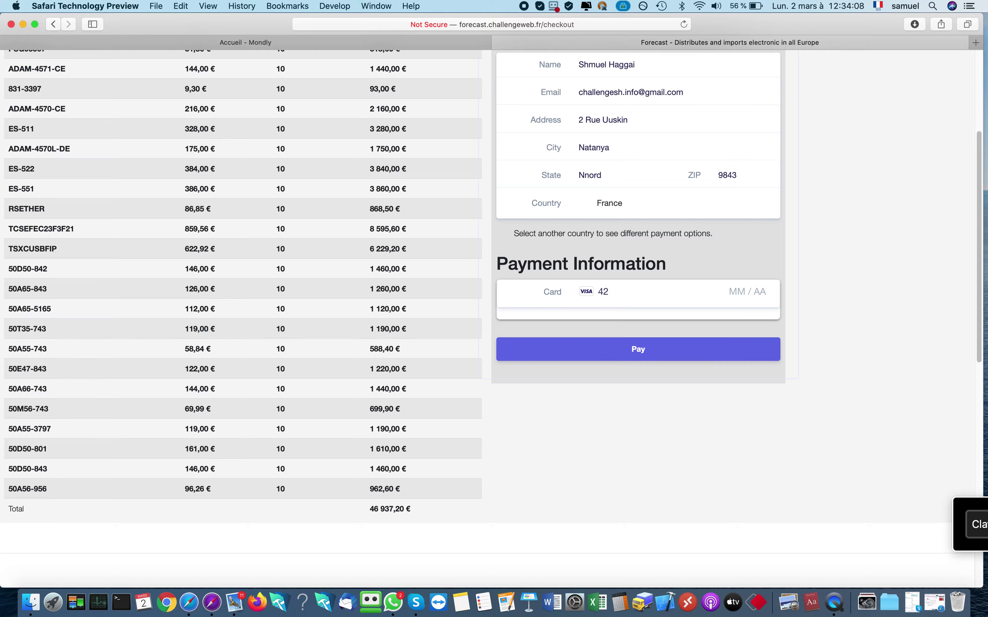
pyautogui.write('424242')
pyautogui.write('4242')
pyautogui.write('4242')
pyautogui.write('12 / ')
pyautogui.write('24 ')
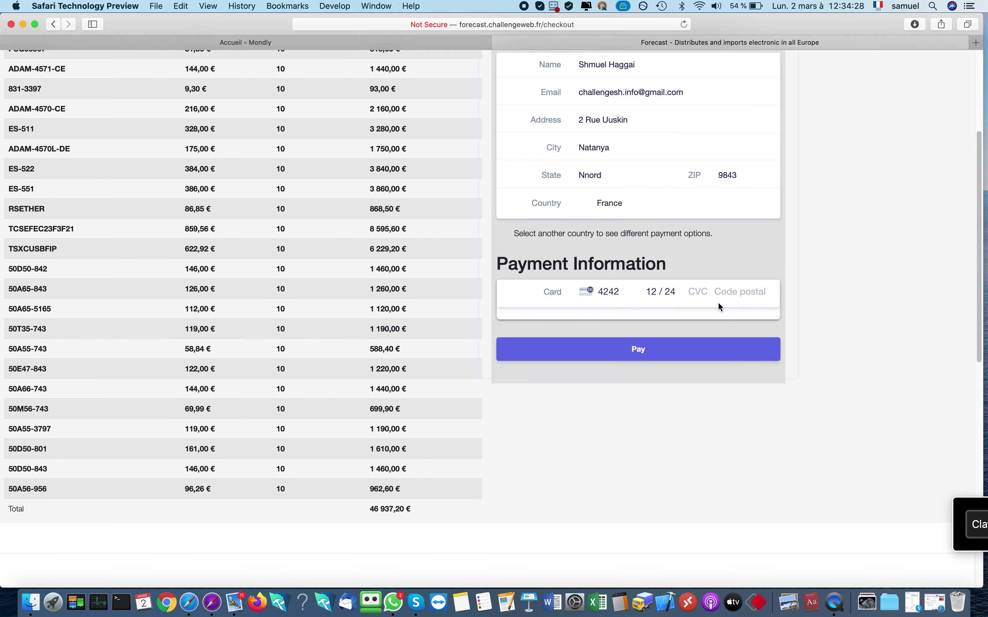
pyautogui.write('456')
pyautogui.write('9843')
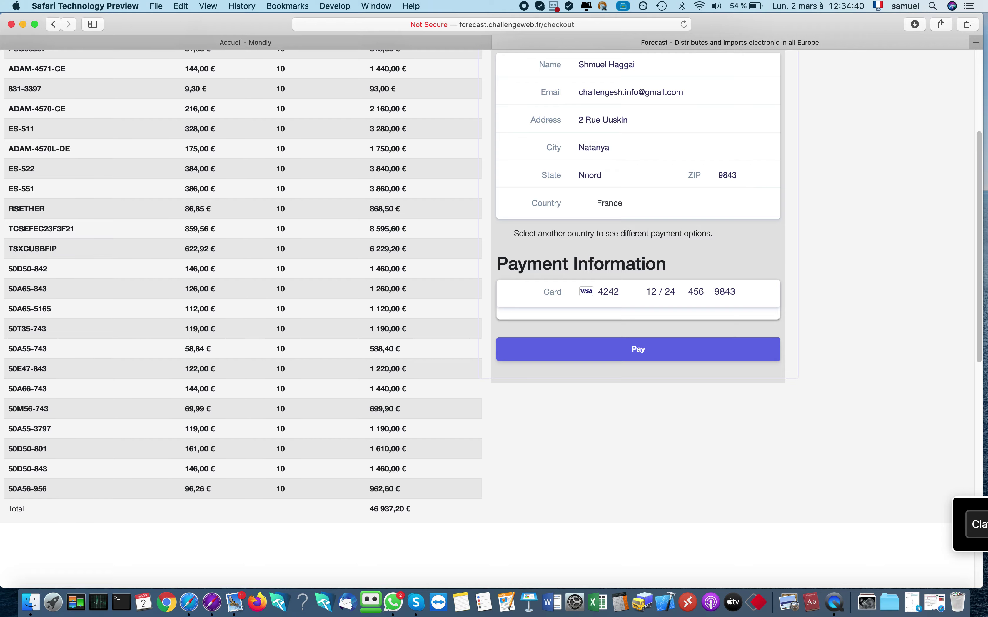
pyautogui.click(643, 349)
# Replace the rejected card postal code, retry the payment, then show the desktop
pyautogui.moveTo(742, 291); pyautogui.dragTo(710, 288)
pyautogui.write('9140')
pyautogui.click(667, 348)
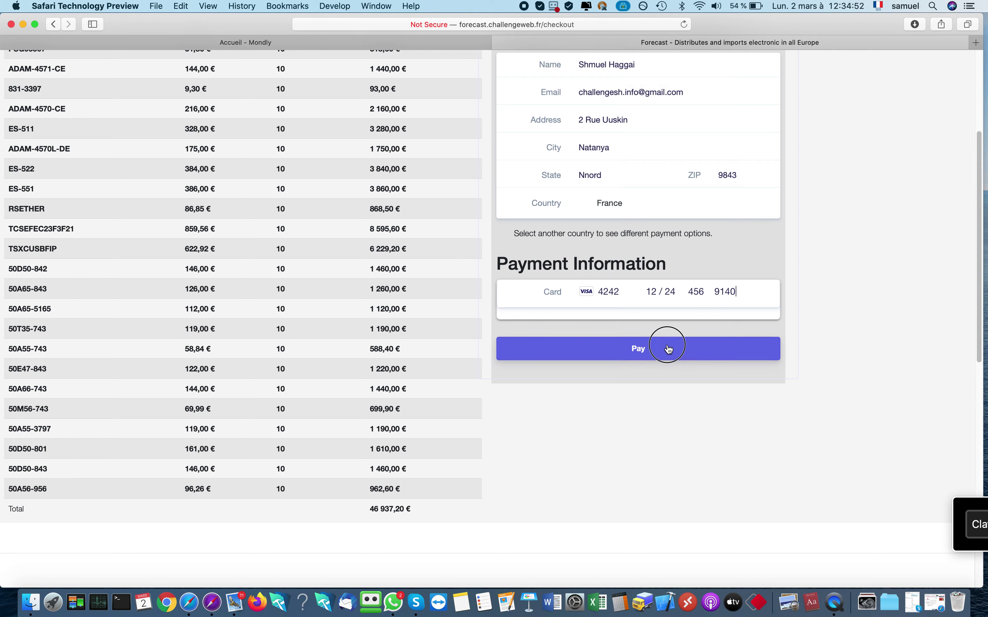
pyautogui.click(747, 291)
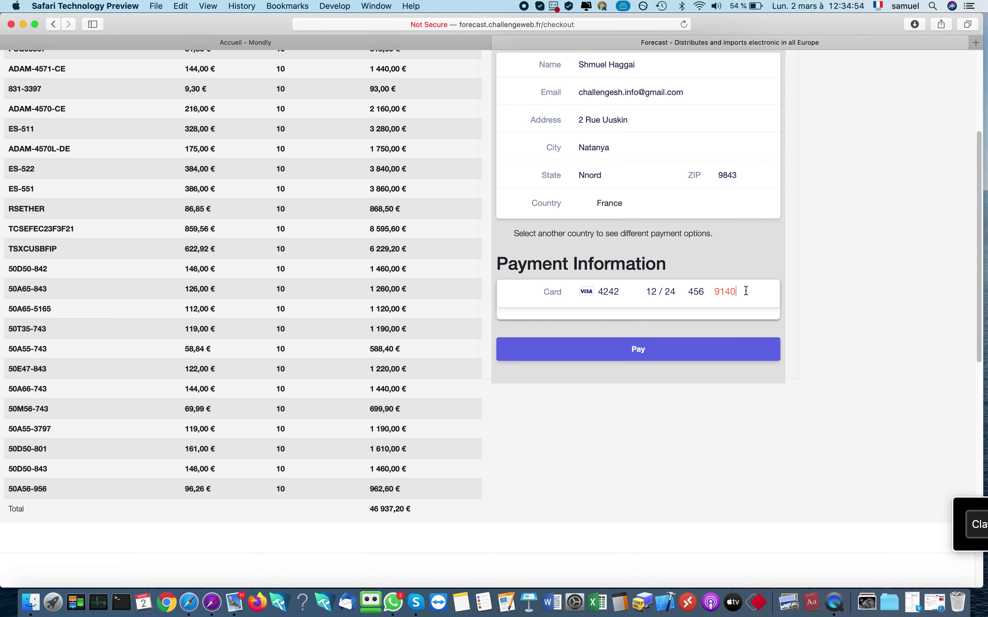
pyautogui.press('F11')
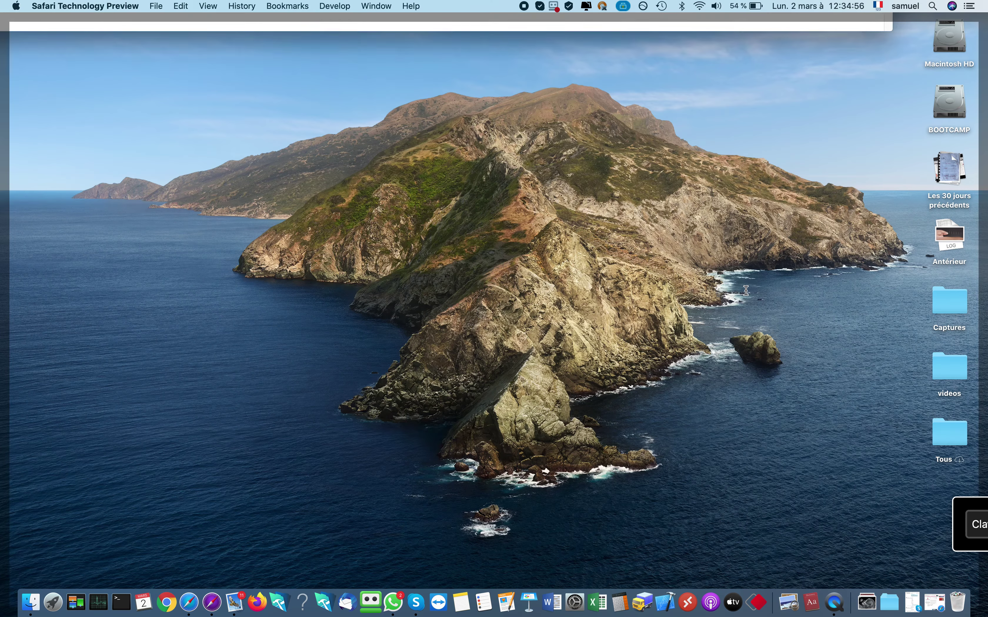
# Briefly bring up Safari and Mail, then switch back to the checkout page
pyautogui.click(212, 603)
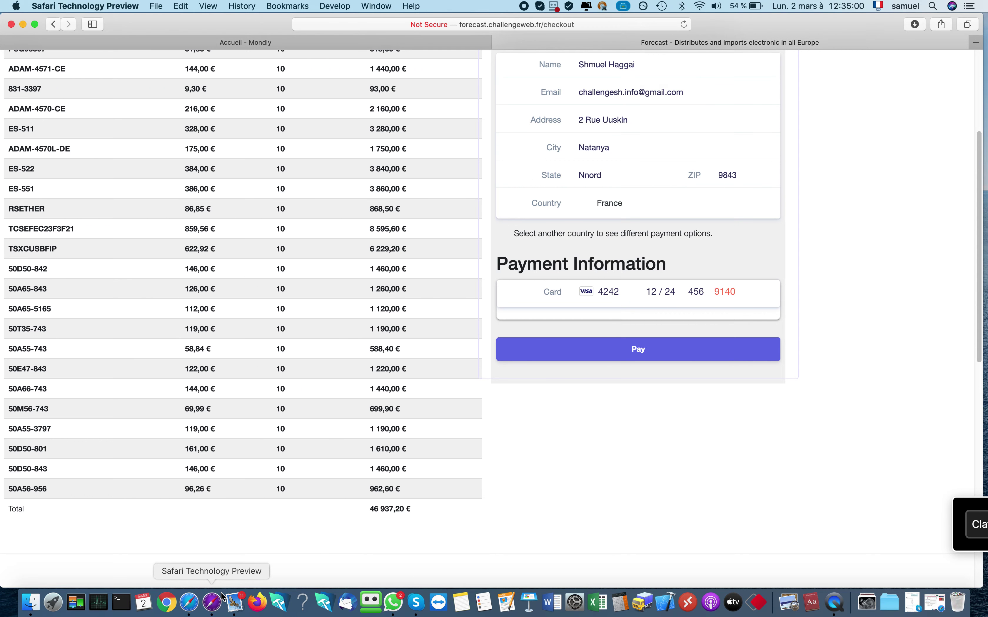
pyautogui.press('F11')
pyautogui.click(229, 602)
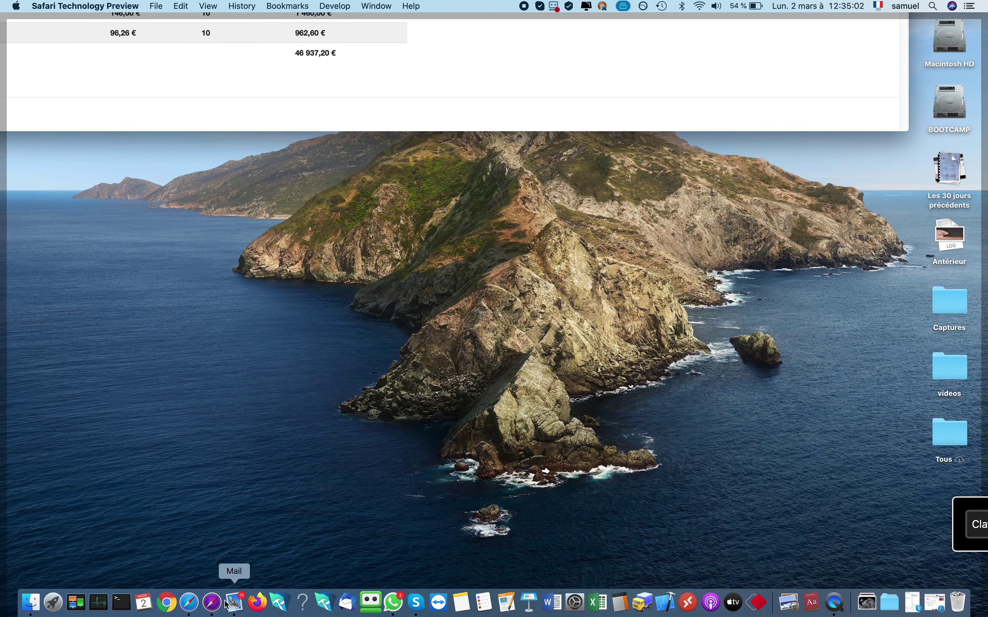
pyautogui.hotkey('ctrl', 'Left')
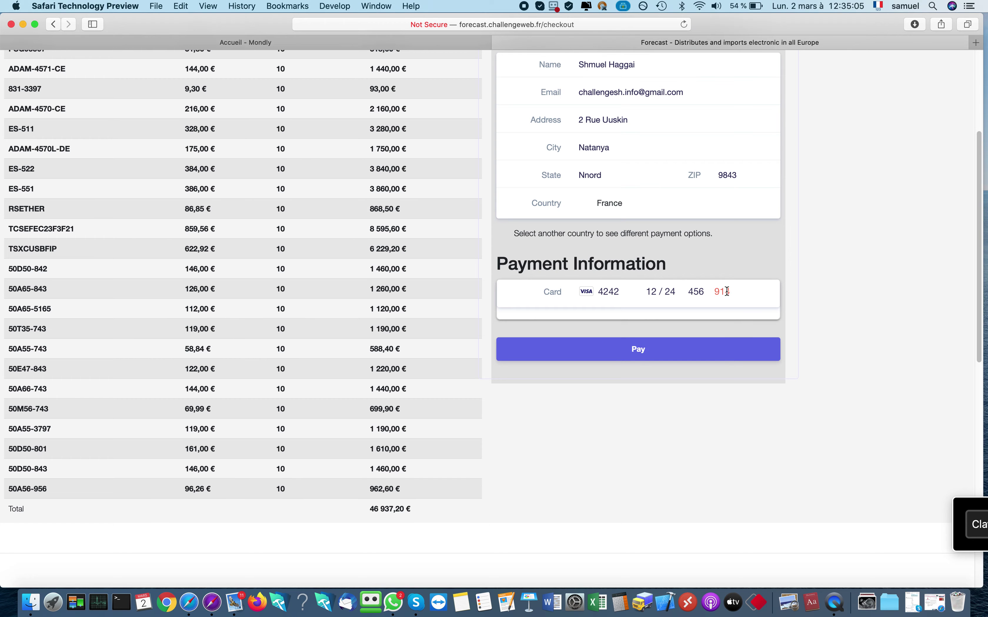
# Replace the rejected card postal code with a new value twice, retrying Pay after each
pyautogui.doubleClick(727, 291)
pyautogui.press('BackSpace')
pyautogui.write('9843')
pyautogui.click(686, 349)
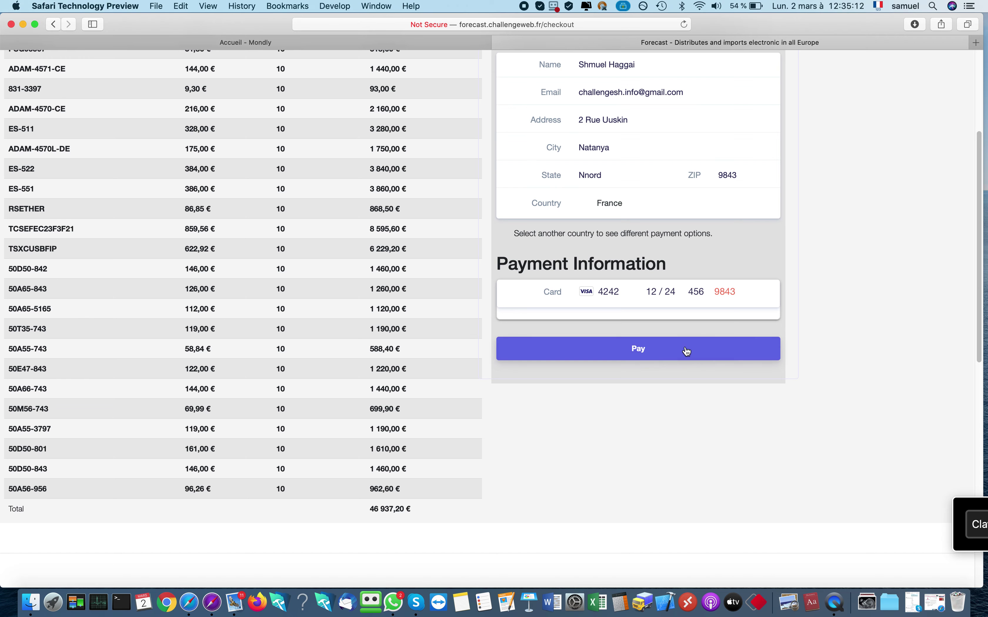
pyautogui.moveTo(745, 293); pyautogui.dragTo(694, 292)
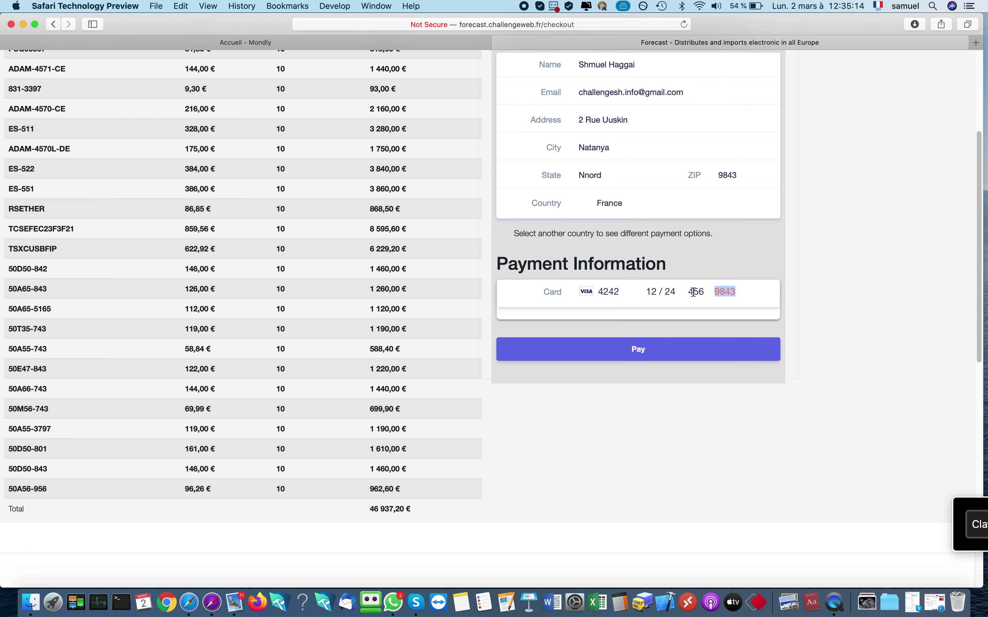
pyautogui.write('1234')
pyautogui.click(676, 340)
# Correct the card expiry date so it reads 03 / 20
pyautogui.click(623, 291)
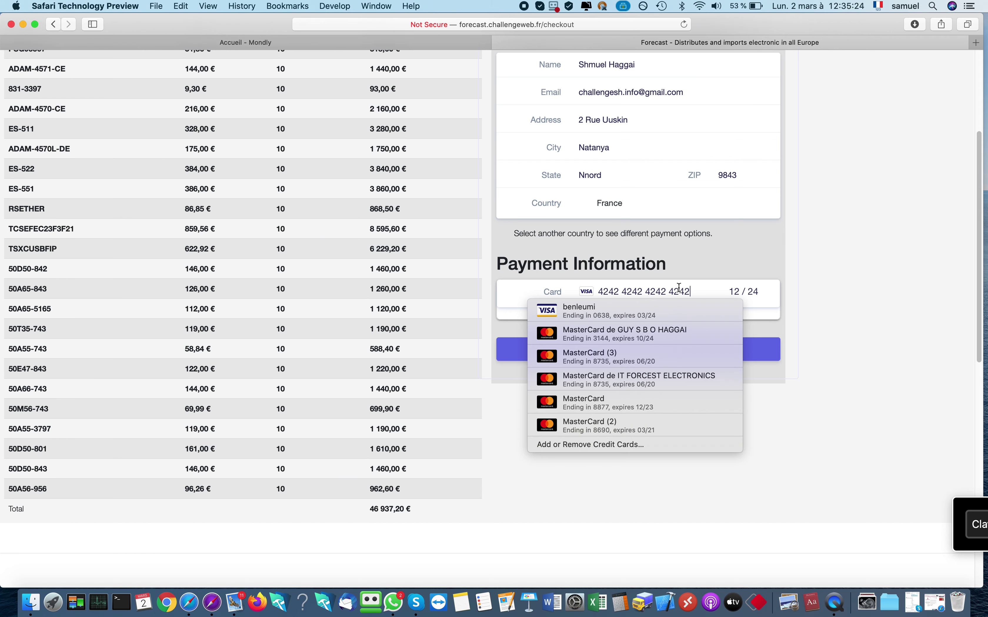
pyautogui.click(761, 293)
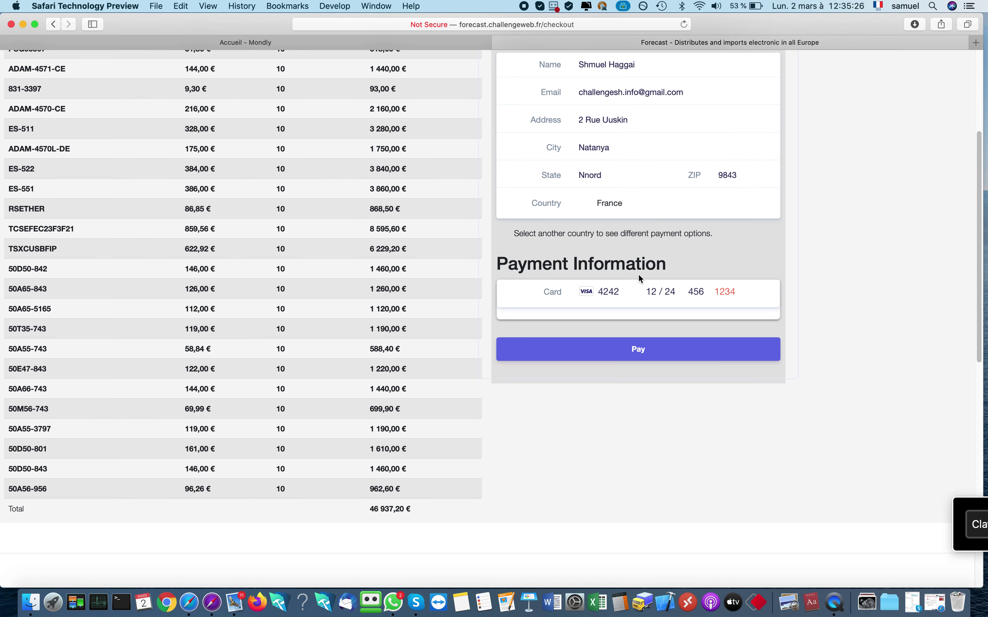
pyautogui.moveTo(660, 292); pyautogui.dragTo(631, 292)
pyautogui.write('02 / 3')
pyautogui.moveTo(653, 292); pyautogui.dragTo(683, 292)
pyautogui.write('3 / 20')
# Enter yet another card postal code and submit the payment once more
pyautogui.click(717, 289)
pyautogui.moveTo(717, 289); pyautogui.dragTo(762, 291)
pyautogui.write('4567')
pyautogui.click(653, 349)
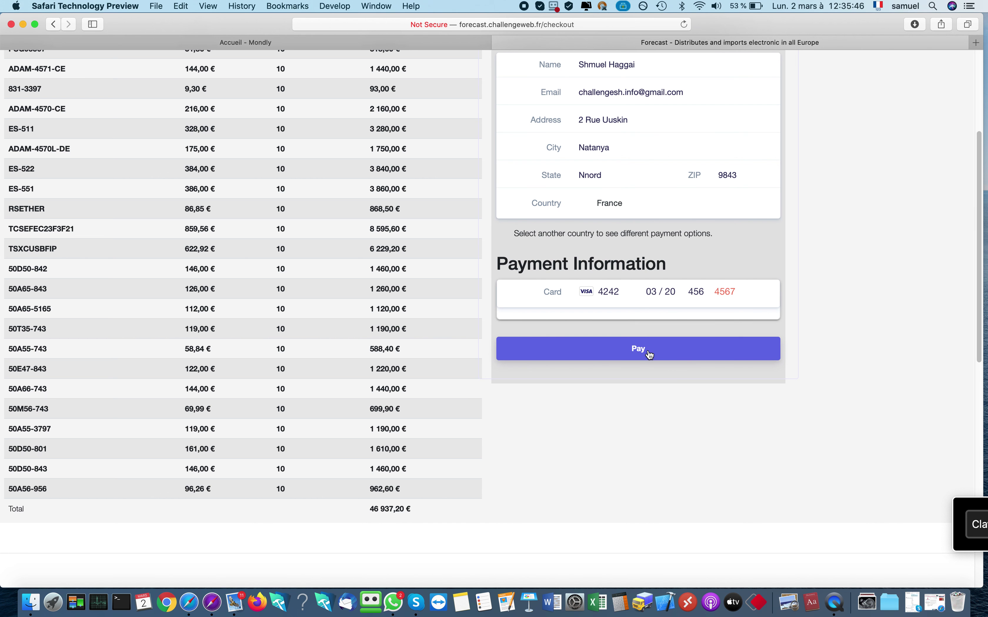